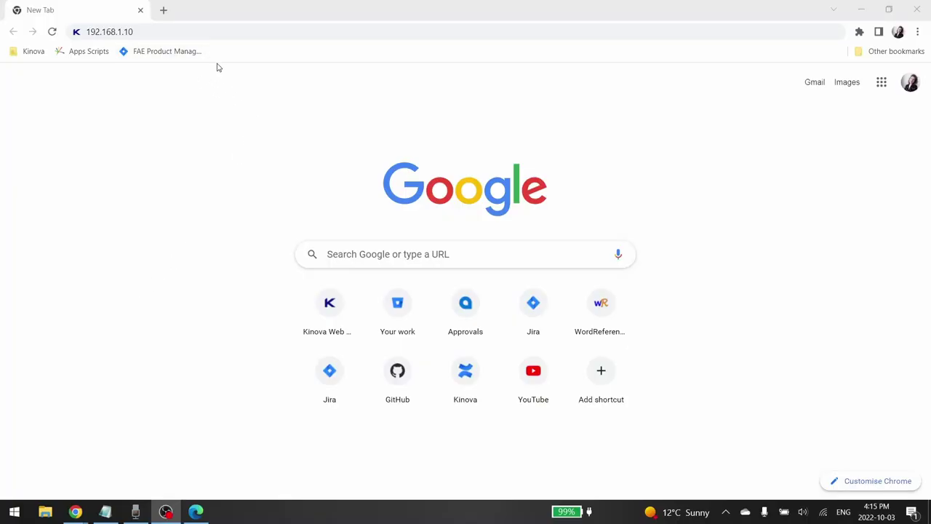
# - Load the robot's web app at 192.168.1.10 and enter the login username and password
pyautogui.click(173, 31)
pyautogui.press('Return')
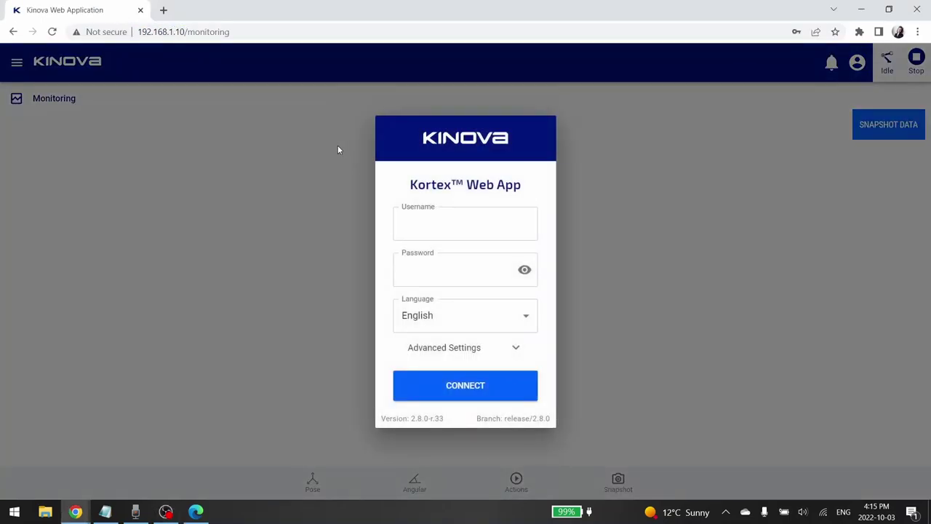
pyautogui.click(433, 220)
pyautogui.write('a')
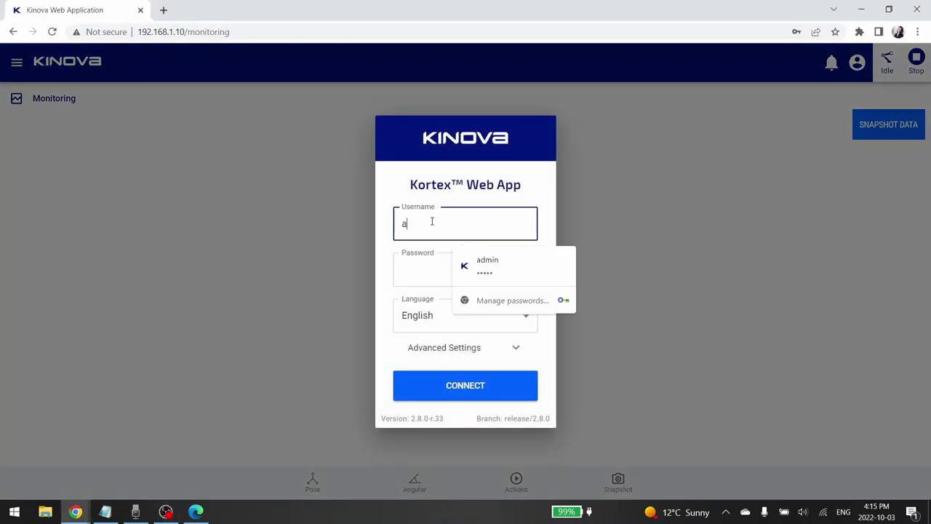
pyautogui.write('dmin')
pyautogui.press('Tab')
pyautogui.write('ad')
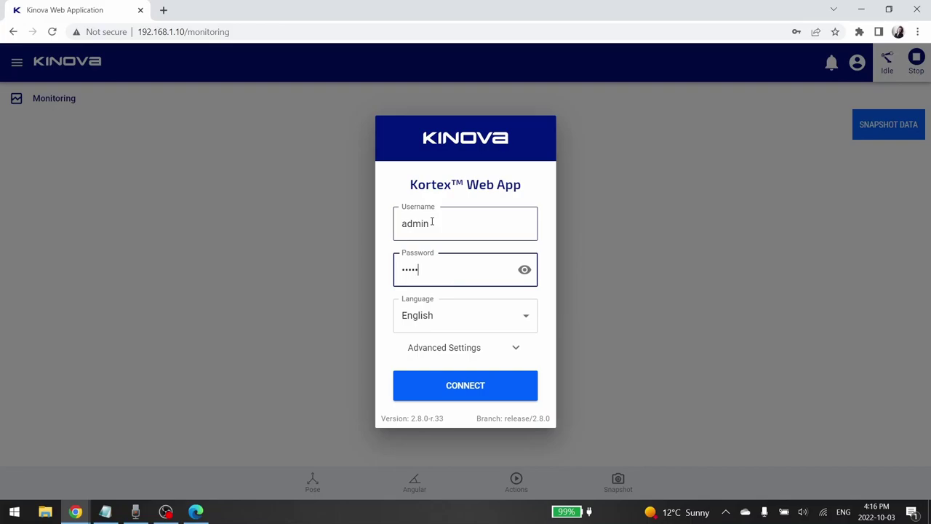
pyautogui.write('min')
# - Connect to the robot, dismiss Chrome's change-password warning, and open the navigation menu
pyautogui.press('Return')
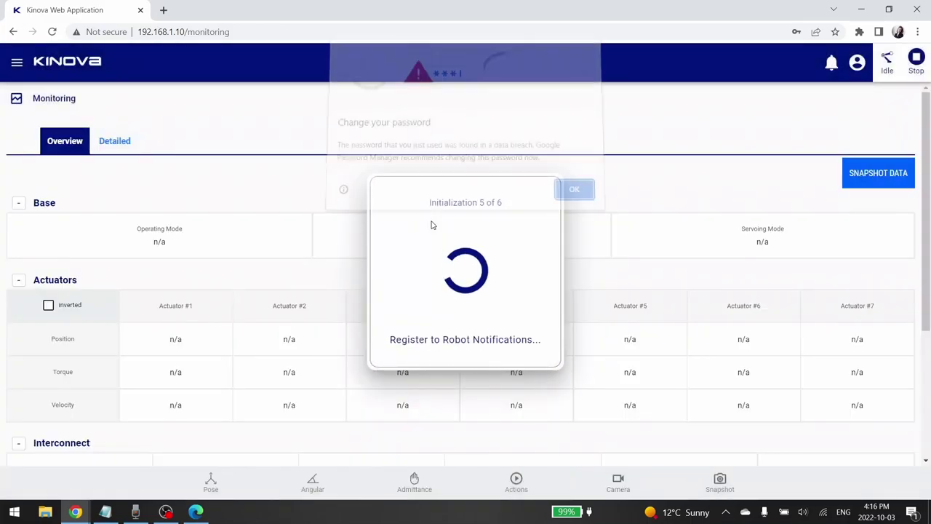
pyautogui.click(579, 195)
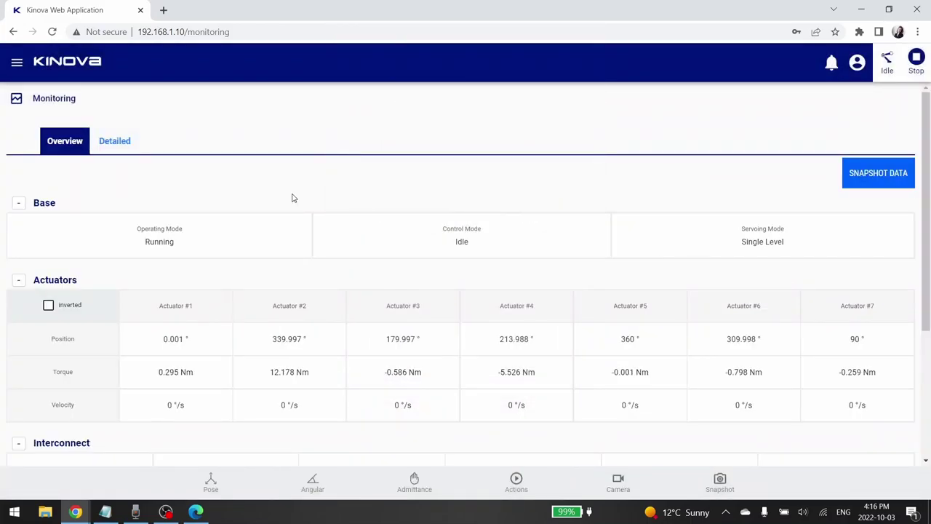
pyautogui.click(15, 63)
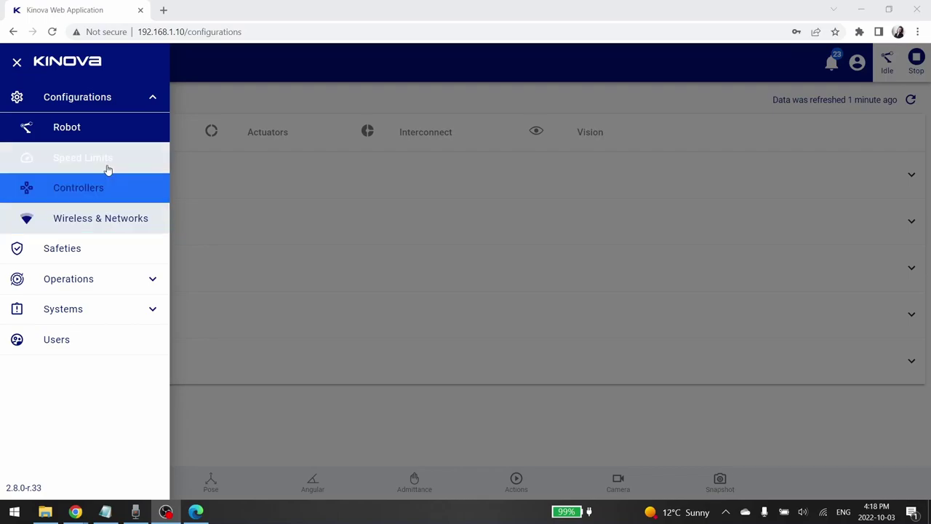
# - Open the Robot configuration page and expand the Arm tab's Product and Base sections
pyautogui.click(88, 135)
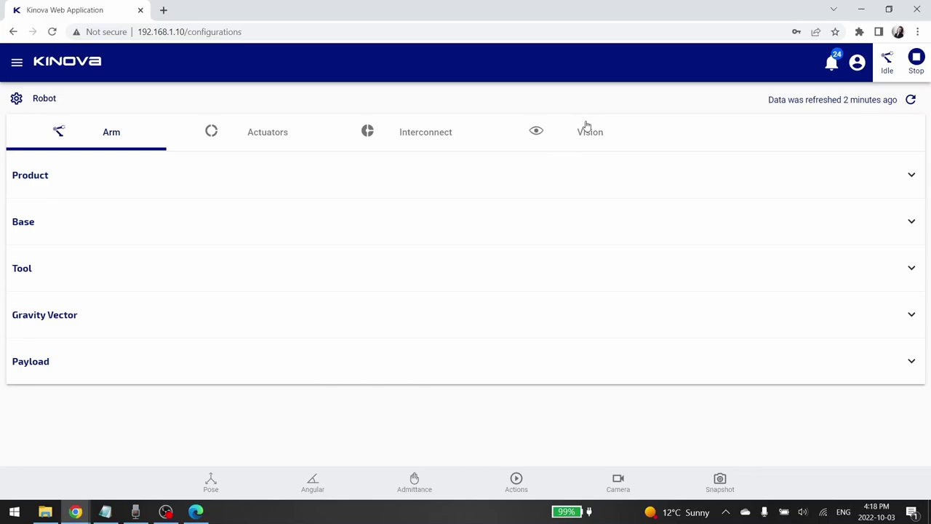
pyautogui.click(459, 182)
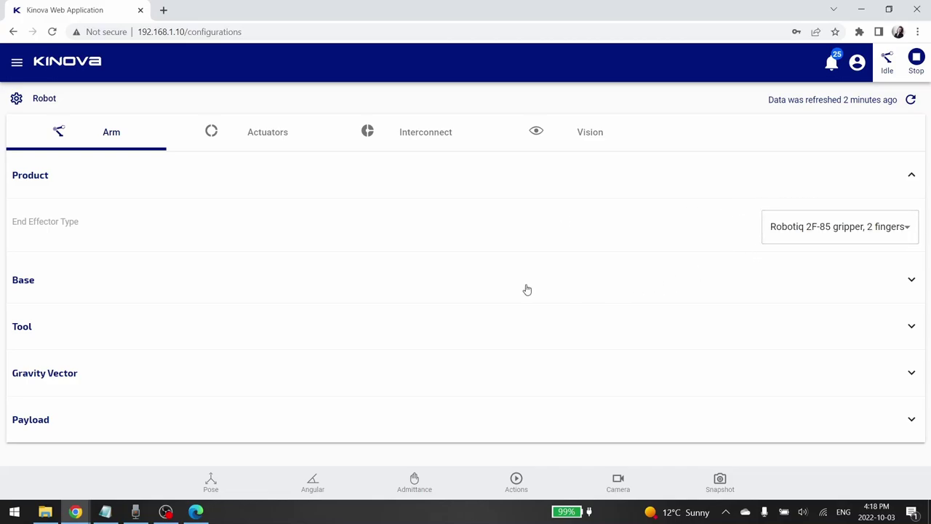
pyautogui.click(503, 285)
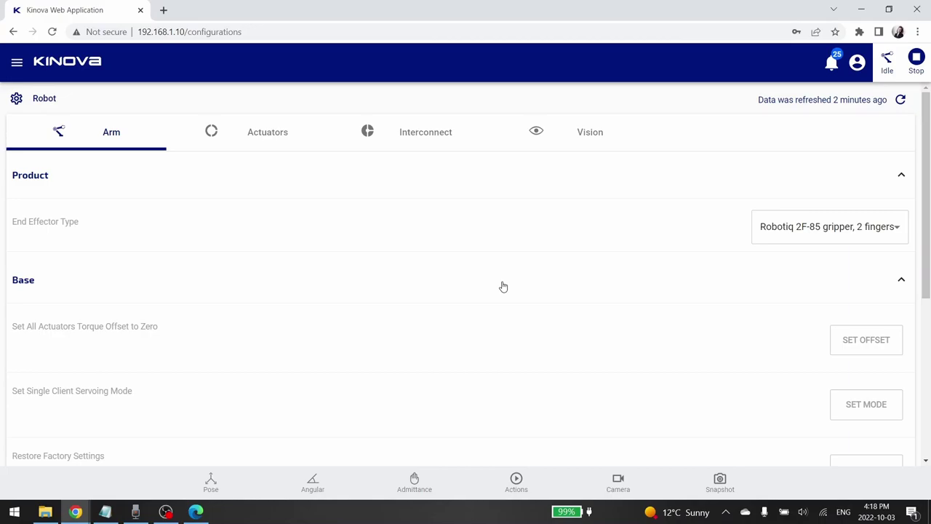
pyautogui.scroll(-2, 502, 286)
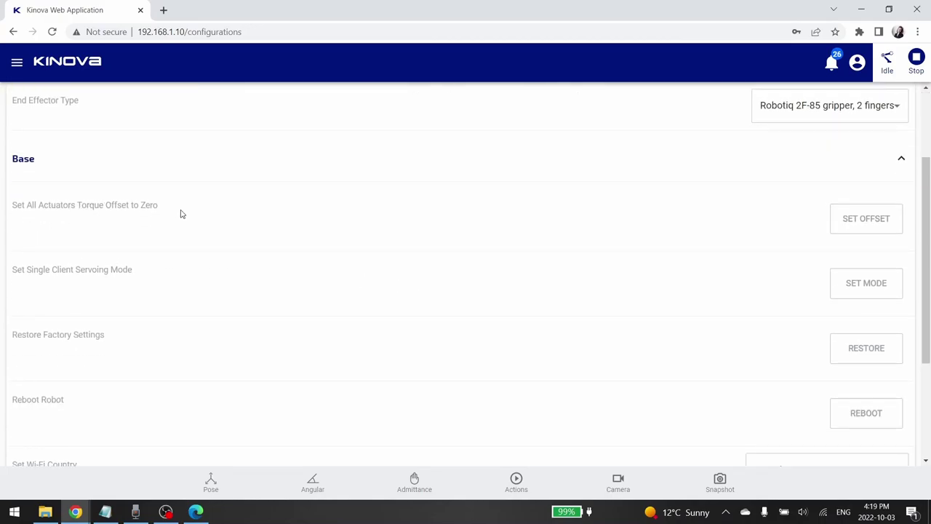
pyautogui.scroll(-2, 125, 269)
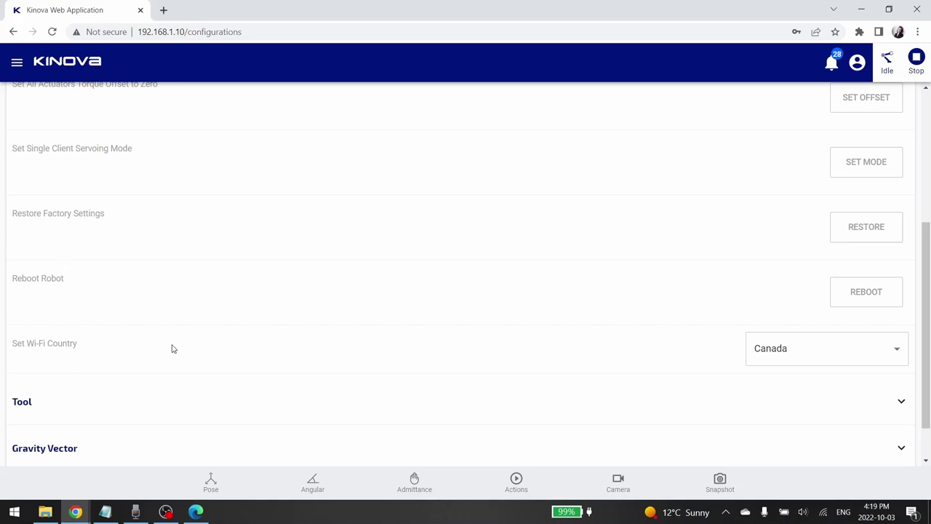
pyautogui.scroll(-1, 125, 351)
# - Expand the Tool, Gravity Vector and Payload sections and select the payload's Mass Center X value
pyautogui.click(113, 355)
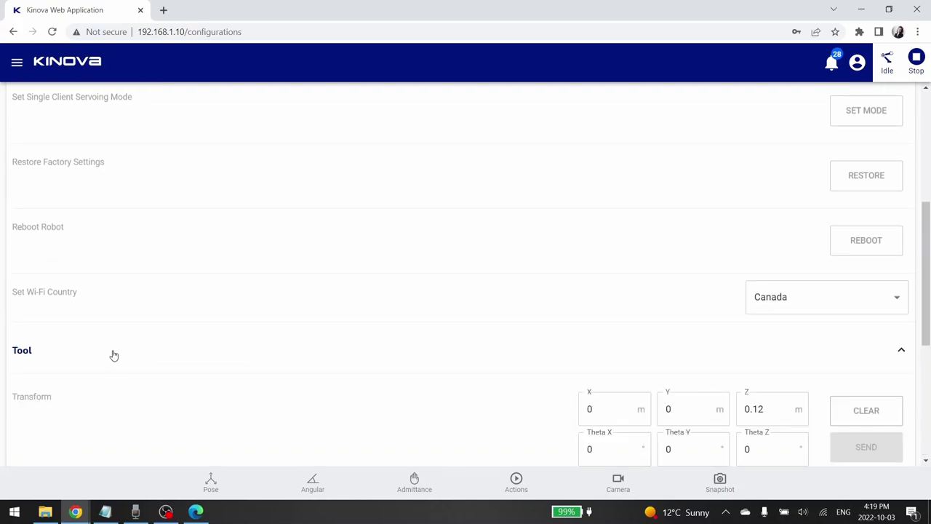
pyautogui.scroll(-3, 114, 355)
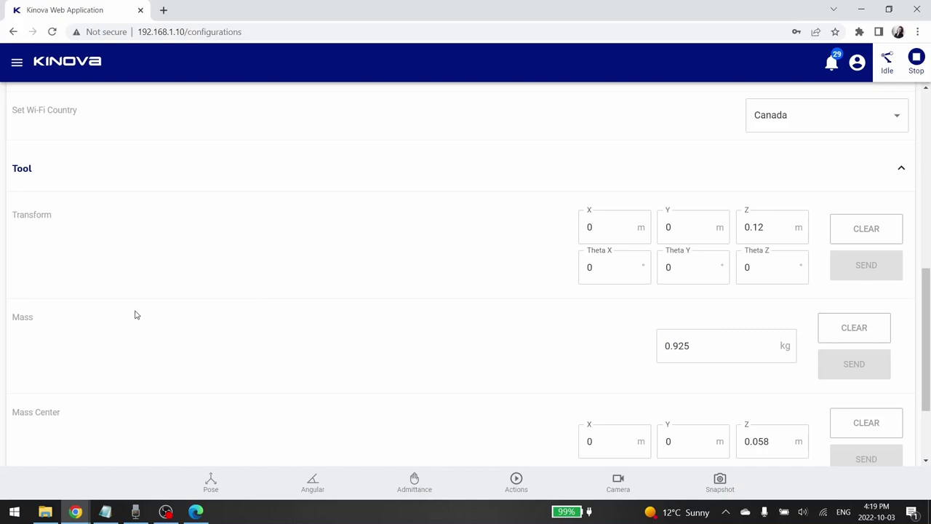
pyautogui.scroll(-2, 134, 314)
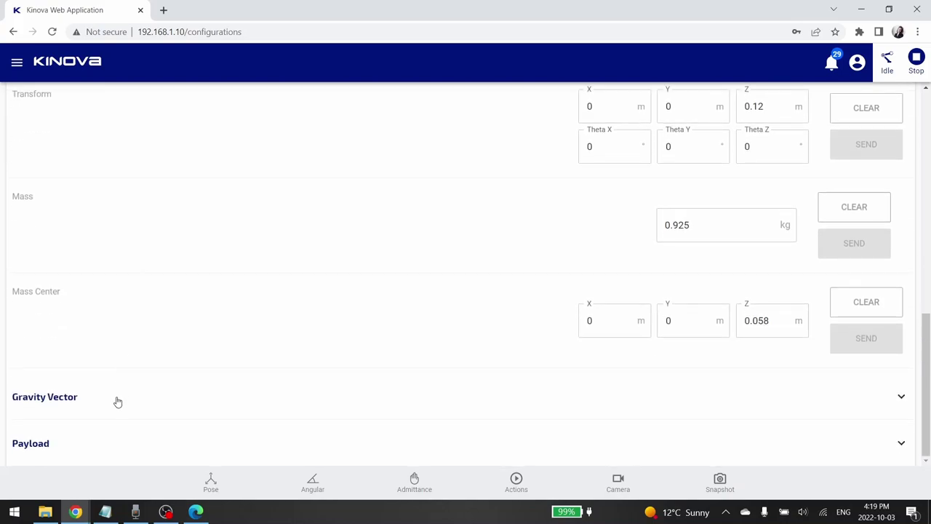
pyautogui.click(117, 399)
pyautogui.scroll(-2, 155, 353)
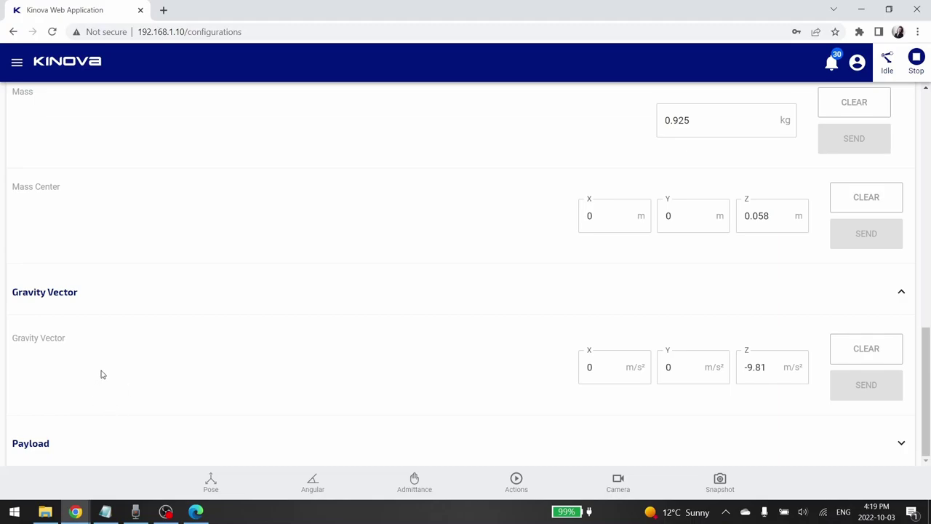
pyautogui.click(68, 449)
pyautogui.scroll(-3, 135, 385)
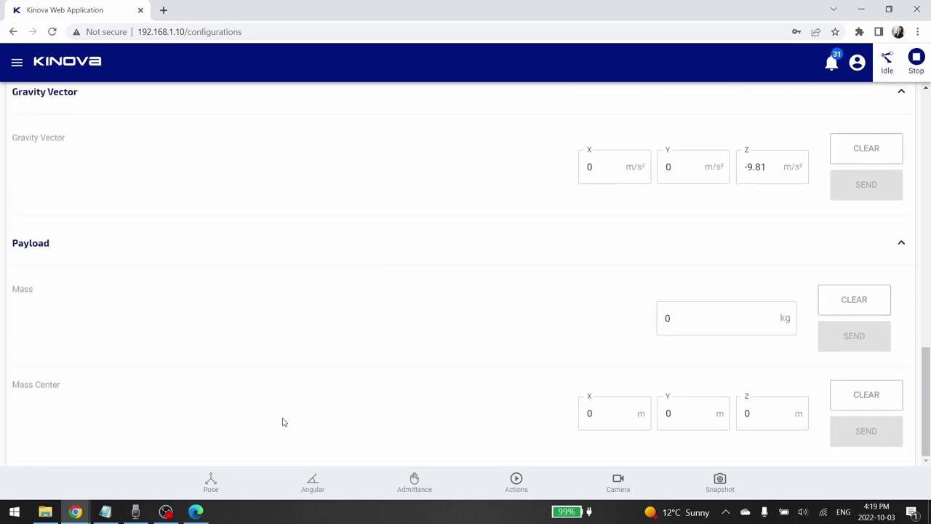
pyautogui.click(610, 415)
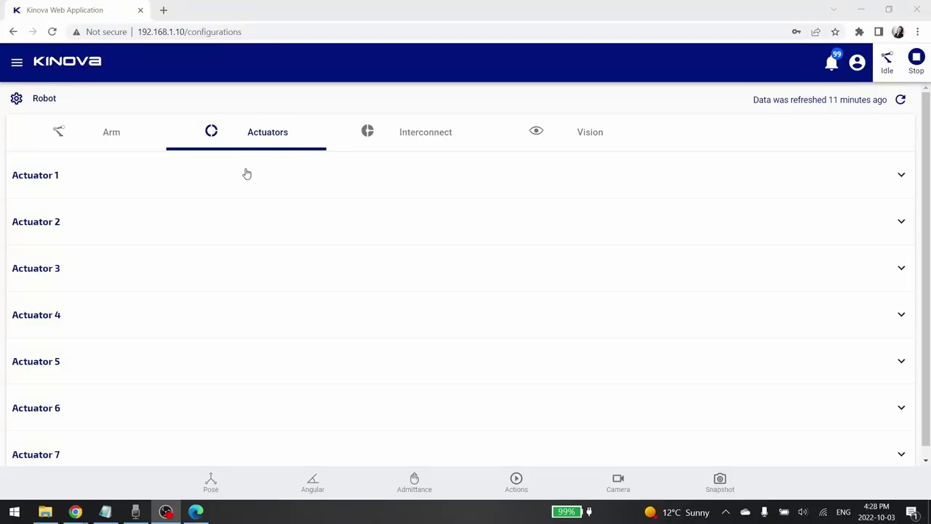
# - Expand the Actuator 1, Actuator 2 and Actuator 3 settings on the Actuators tab
pyautogui.click(225, 189)
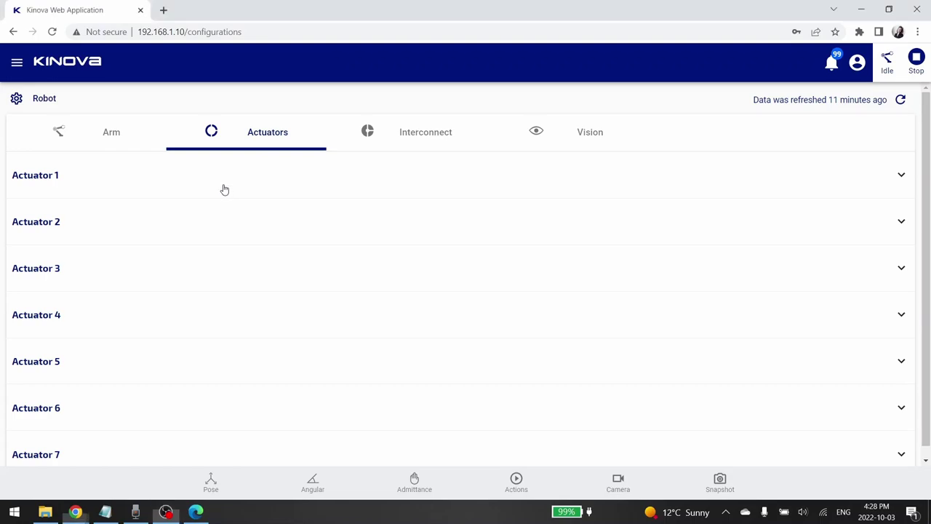
pyautogui.click(168, 296)
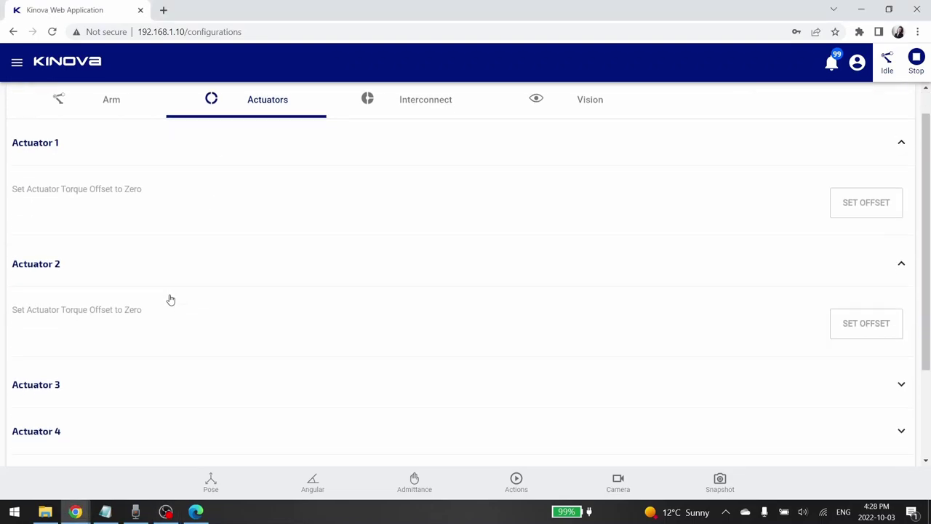
pyautogui.click(153, 296)
pyautogui.scroll(3, 152, 295)
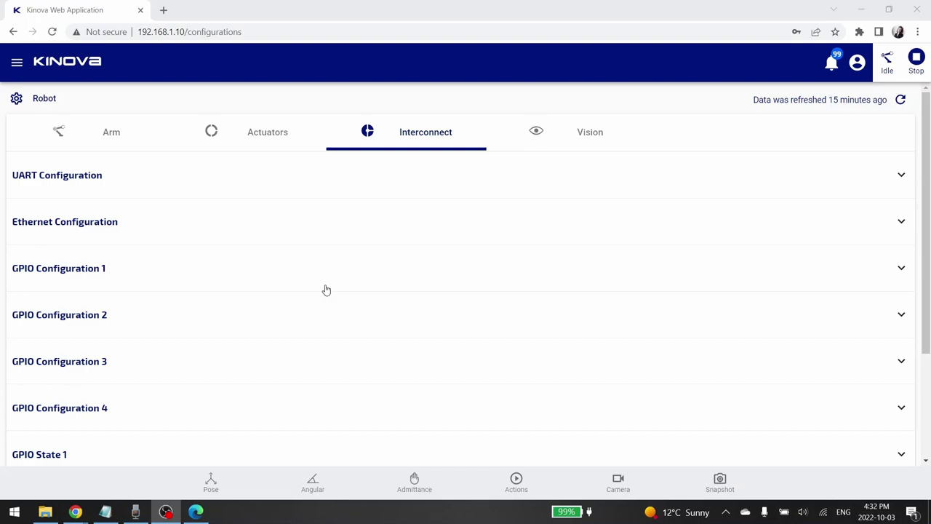
pyautogui.scroll(-2, 327, 285)
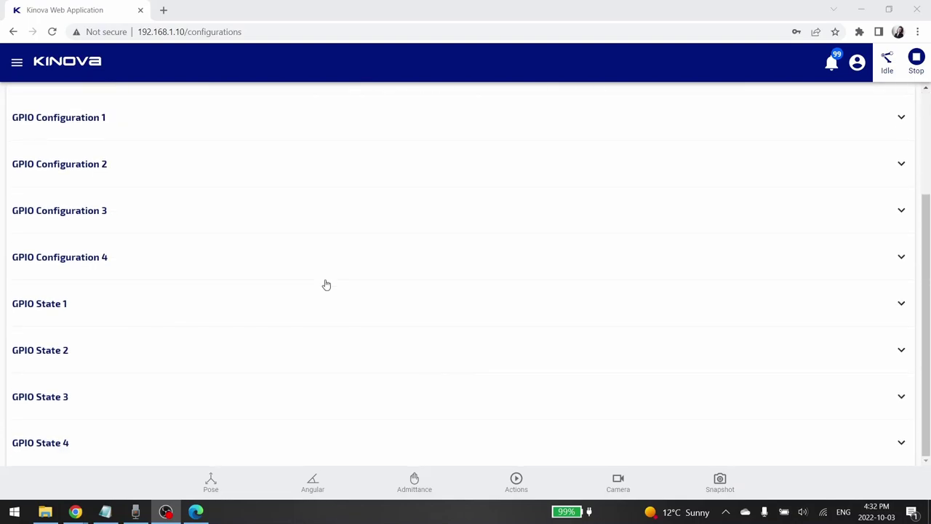
pyautogui.scroll(2, 326, 284)
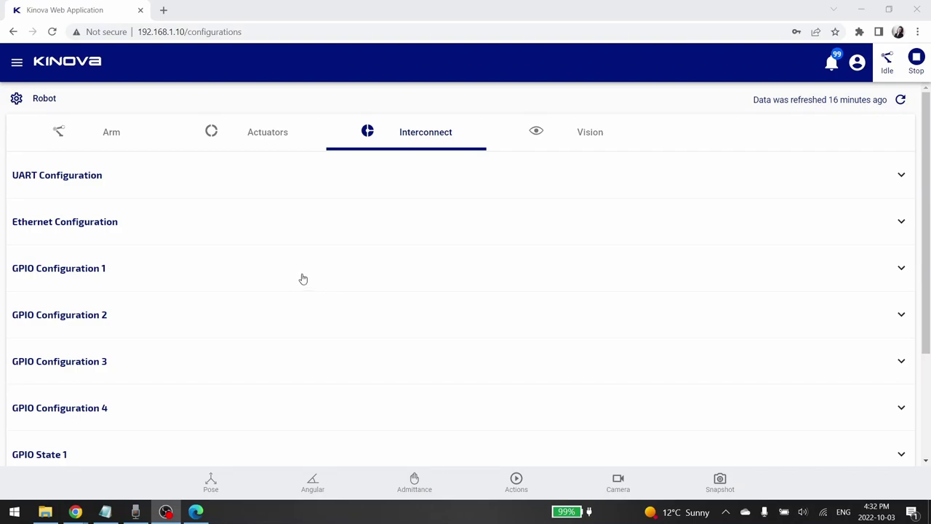
pyautogui.scroll(-2, 302, 279)
pyautogui.scroll(2, 160, 206)
# - Expand the Interconnect UART Configuration and Ethernet Configuration sections
pyautogui.click(156, 183)
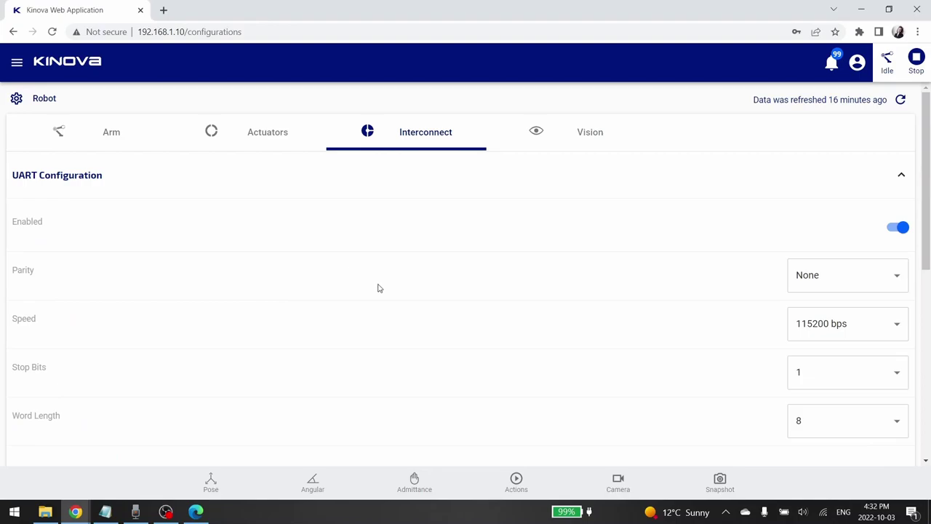
pyautogui.scroll(-2, 379, 289)
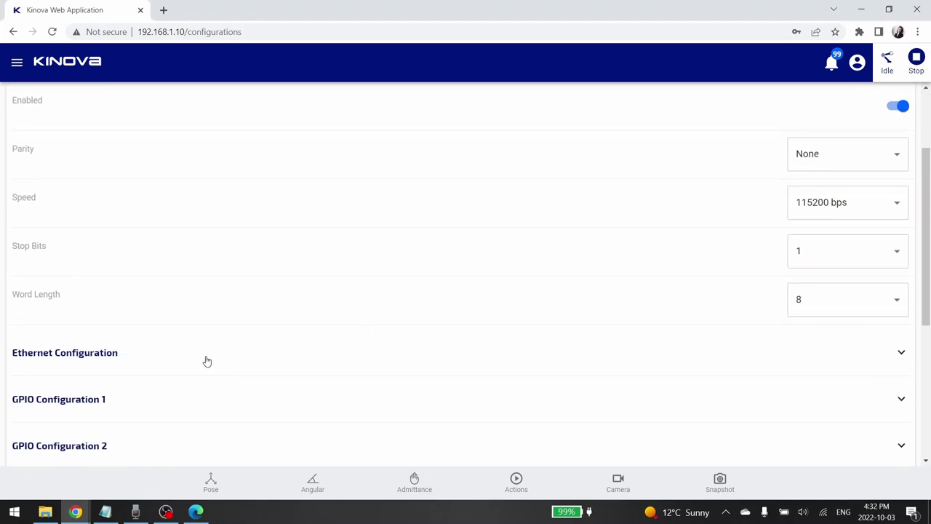
pyautogui.click(207, 359)
pyautogui.scroll(-6, 211, 360)
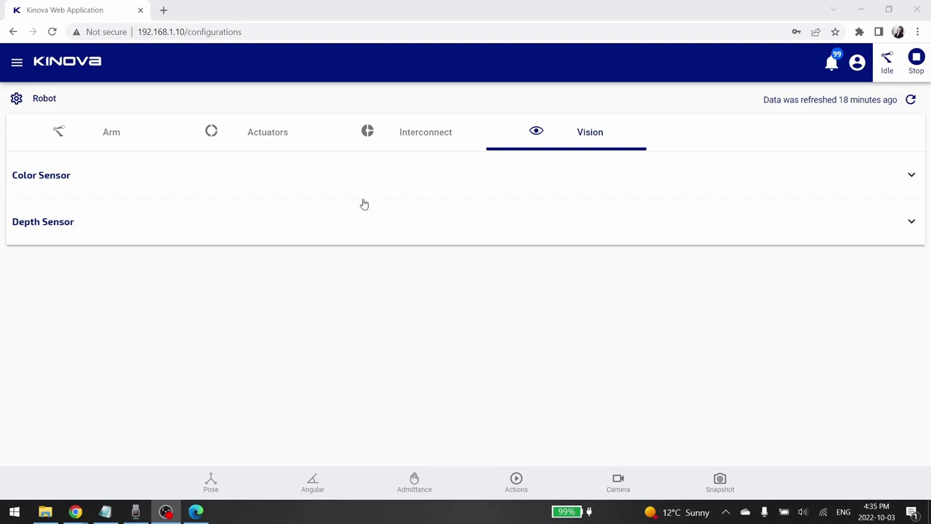
# - Expand the Vision Color Sensor and Depth Sensor settings
pyautogui.click(306, 182)
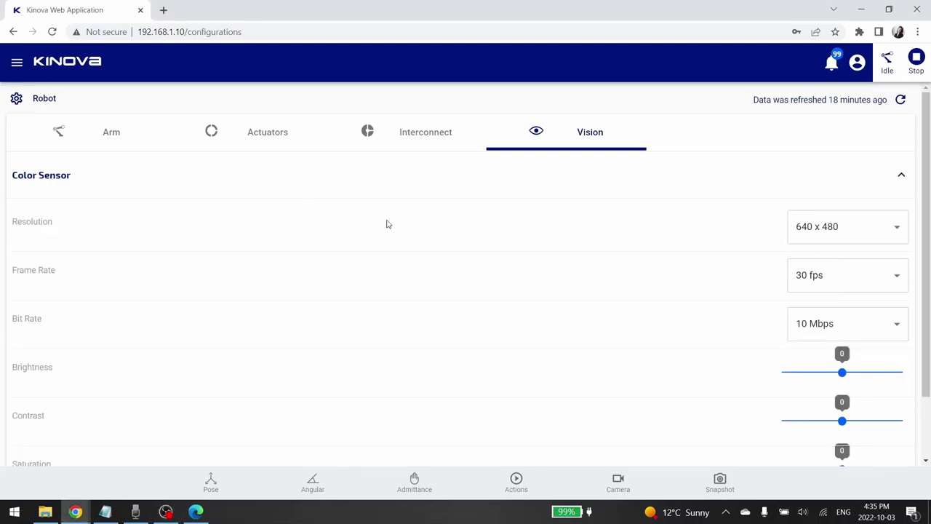
pyautogui.scroll(-1, 407, 242)
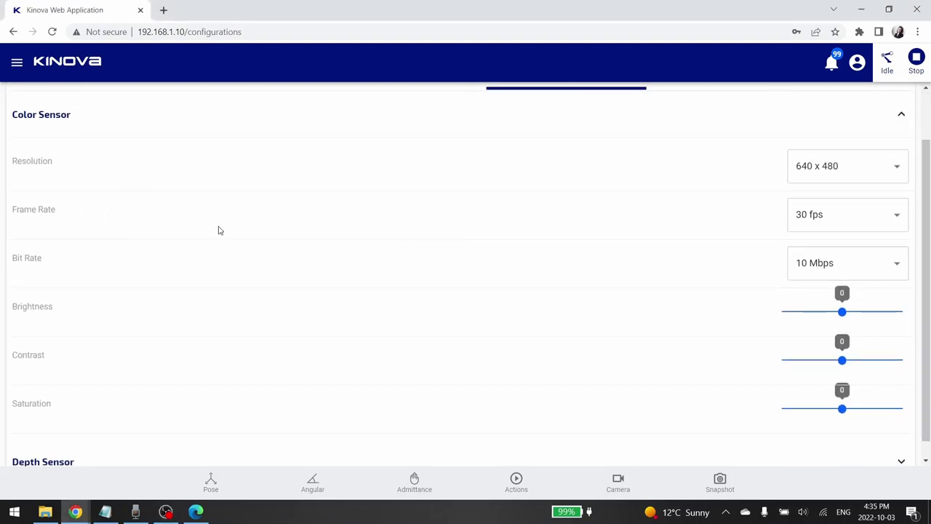
pyautogui.click(77, 444)
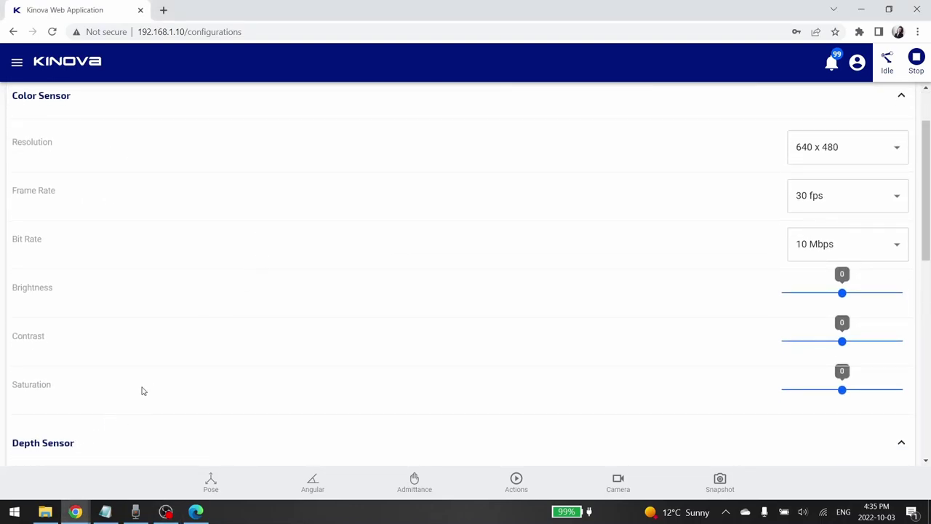
pyautogui.scroll(-3, 146, 385)
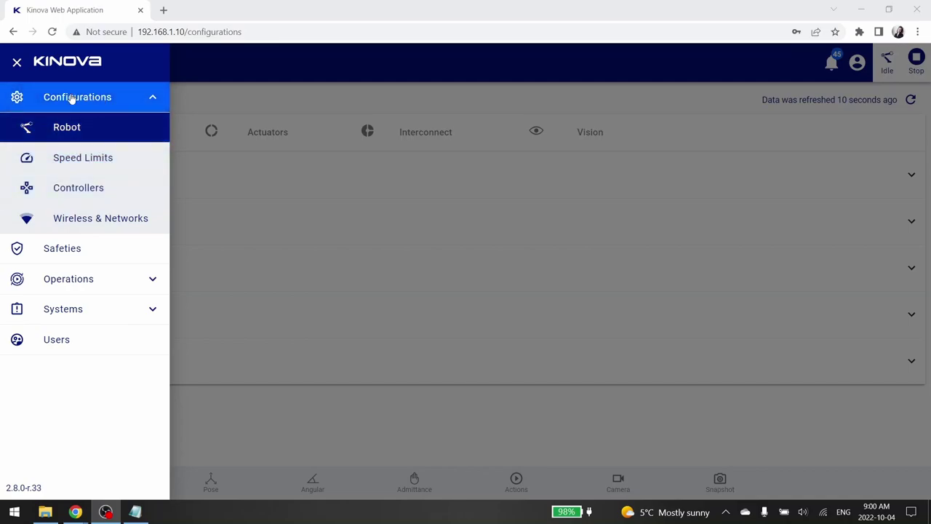
# - Open Speed Limits and show the per-control-mode limits for Cartesian Joystick mode
pyautogui.click(63, 164)
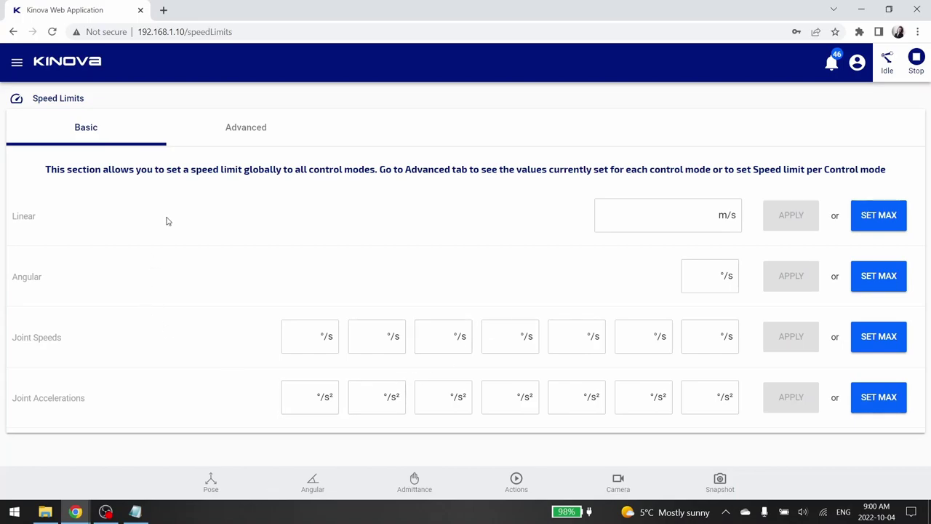
pyautogui.click(261, 137)
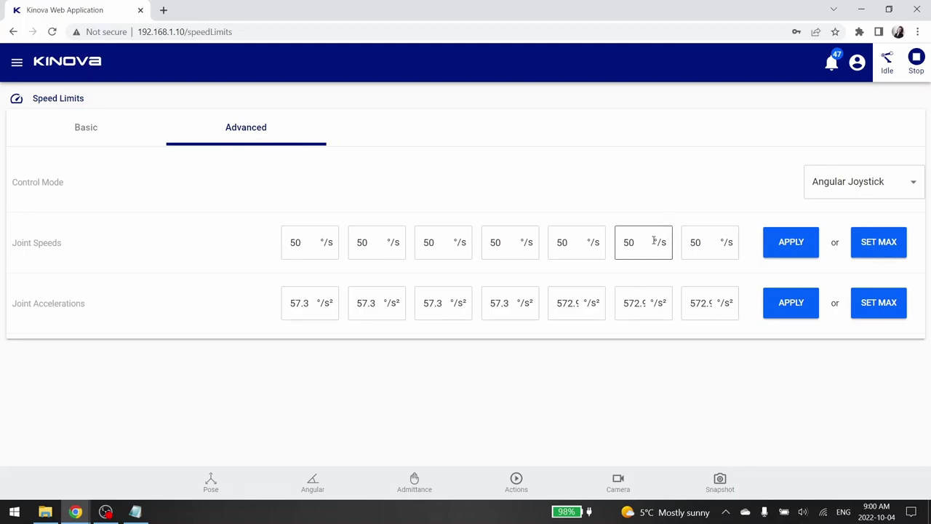
pyautogui.click(858, 181)
pyautogui.click(864, 218)
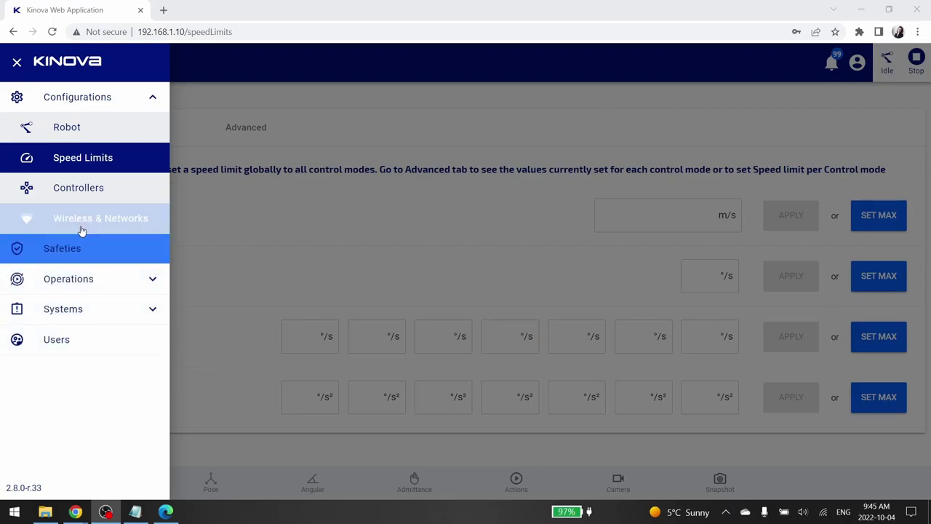
# - On Controllers, review the Xbox One and Wrist mappings and keep Xbox One on Xbox360 Twist Linear
pyautogui.click(87, 197)
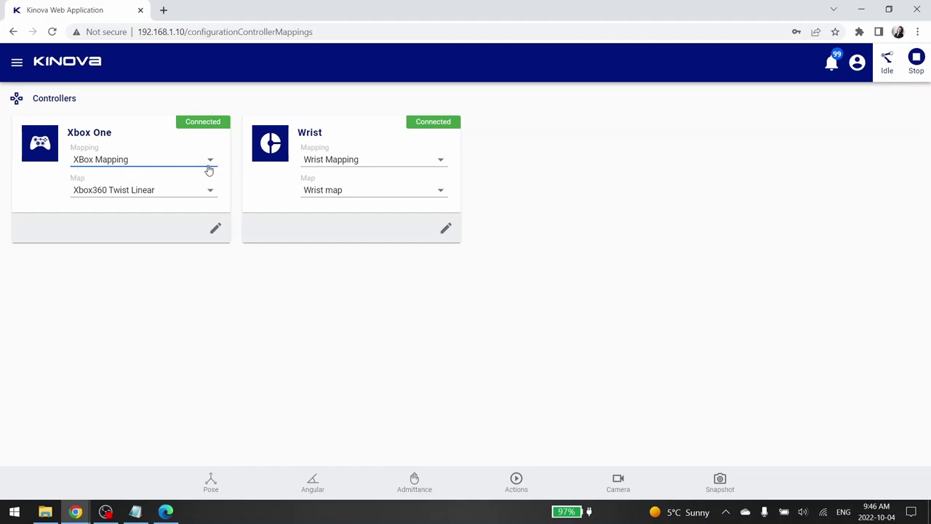
pyautogui.click(170, 162)
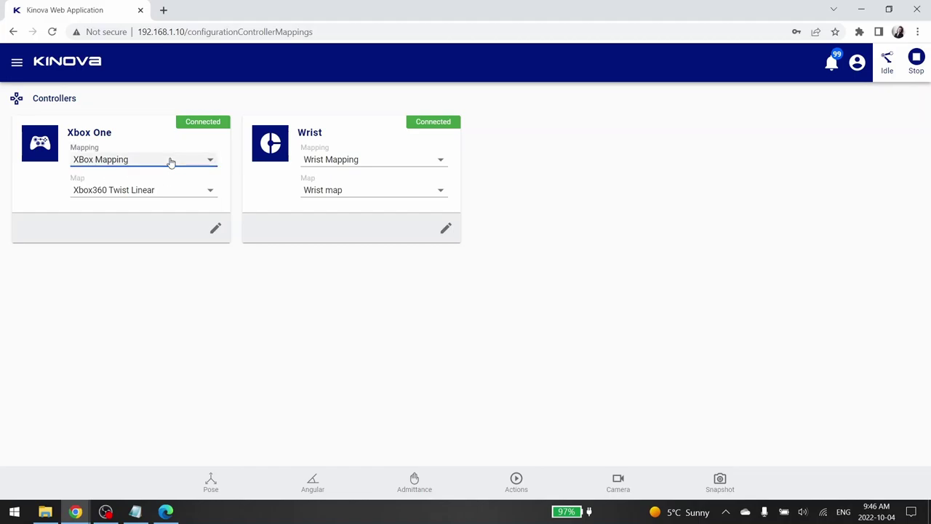
pyautogui.click(377, 164)
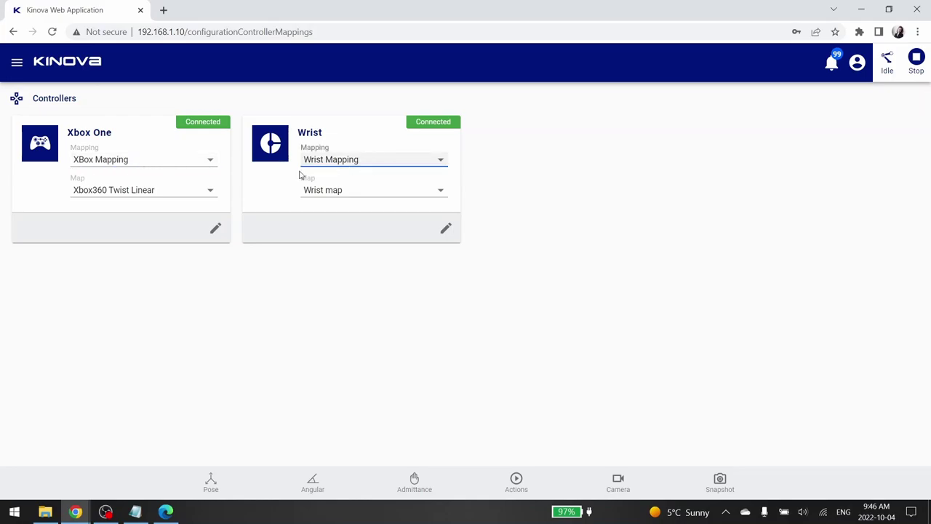
pyautogui.click(182, 191)
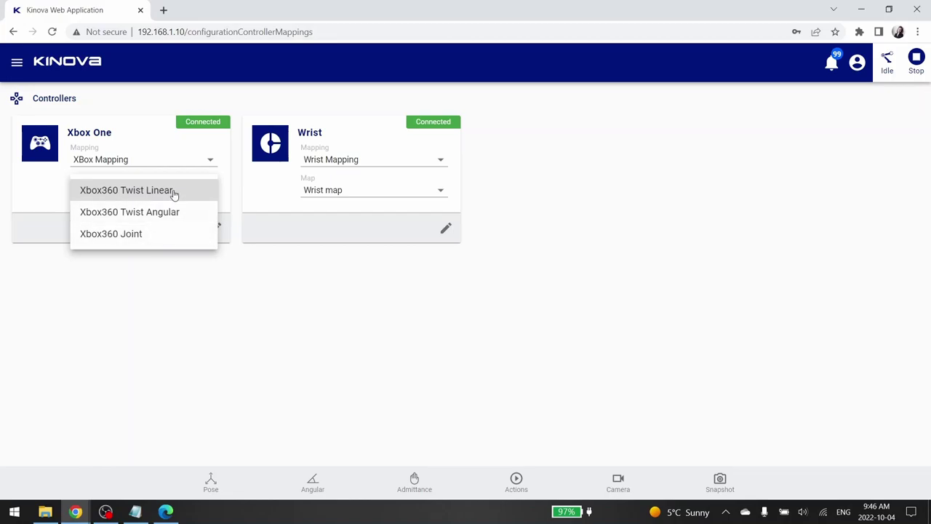
pyautogui.click(176, 193)
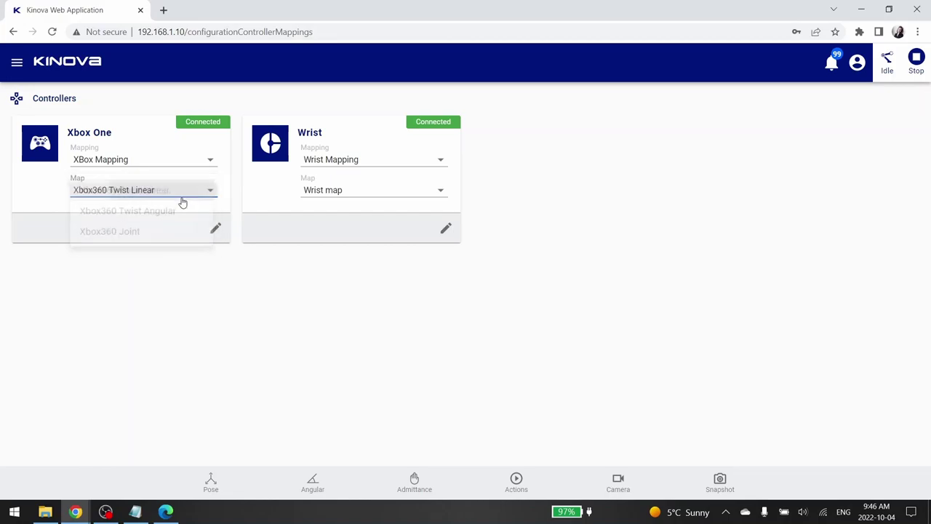
# - In the Xbox One mapping details, activate the Xbox360 Twist Angular map
pyautogui.click(214, 232)
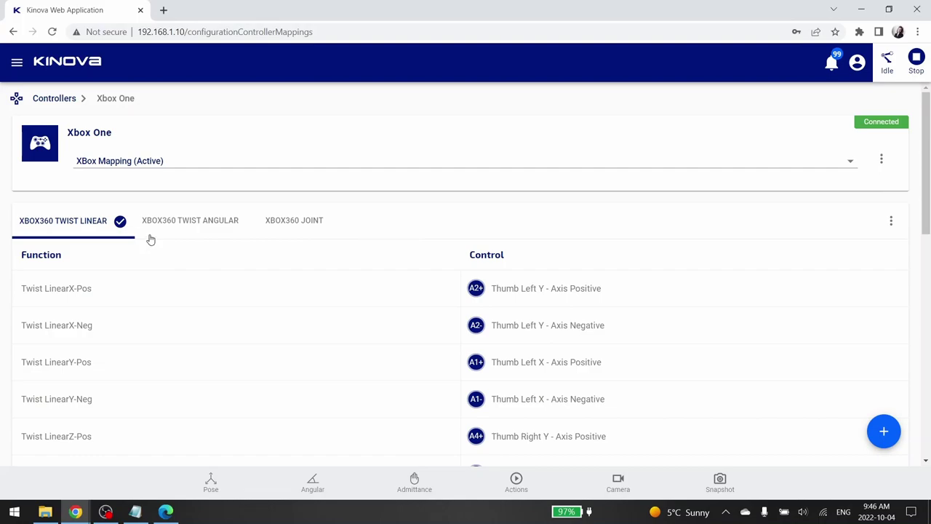
pyautogui.click(206, 225)
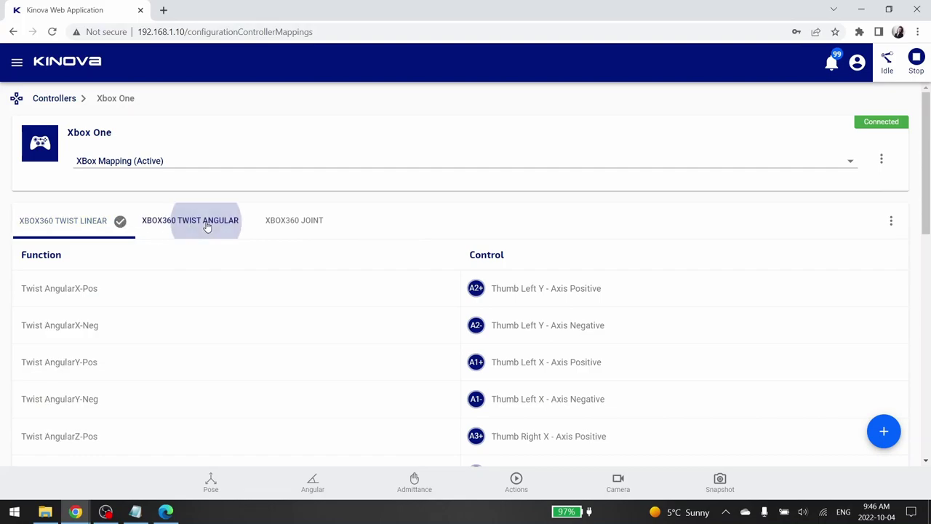
pyautogui.click(891, 221)
pyautogui.click(876, 221)
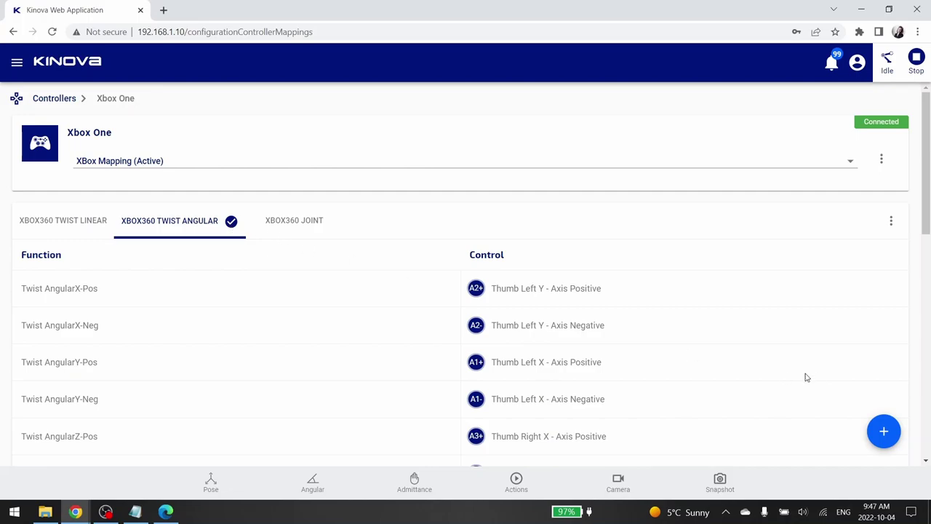
# - Add a new empty mapping for the Xbox One and open its options menu
pyautogui.click(878, 430)
pyautogui.click(883, 390)
pyautogui.click(891, 160)
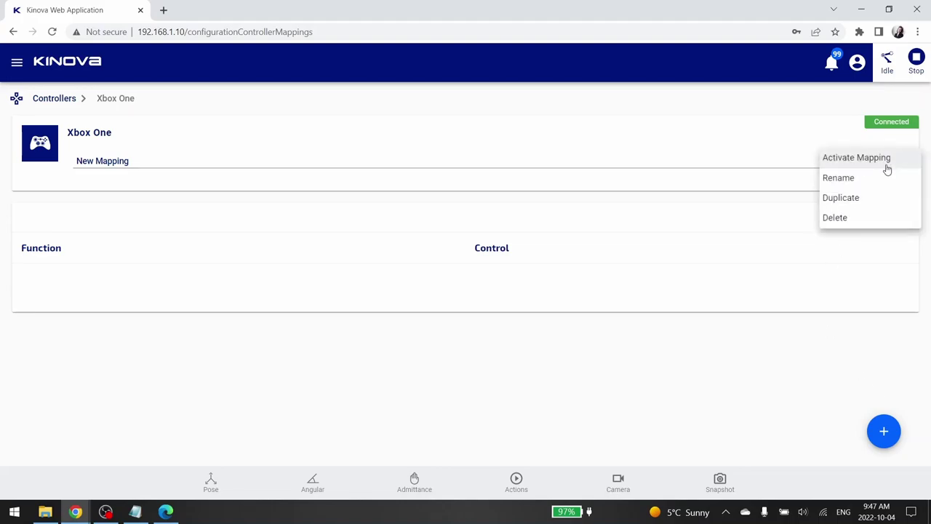
# - Rename the new Xbox One mapping to Mapping 2
pyautogui.click(872, 186)
pyautogui.moveTo(422, 273); pyautogui.dragTo(227, 277)
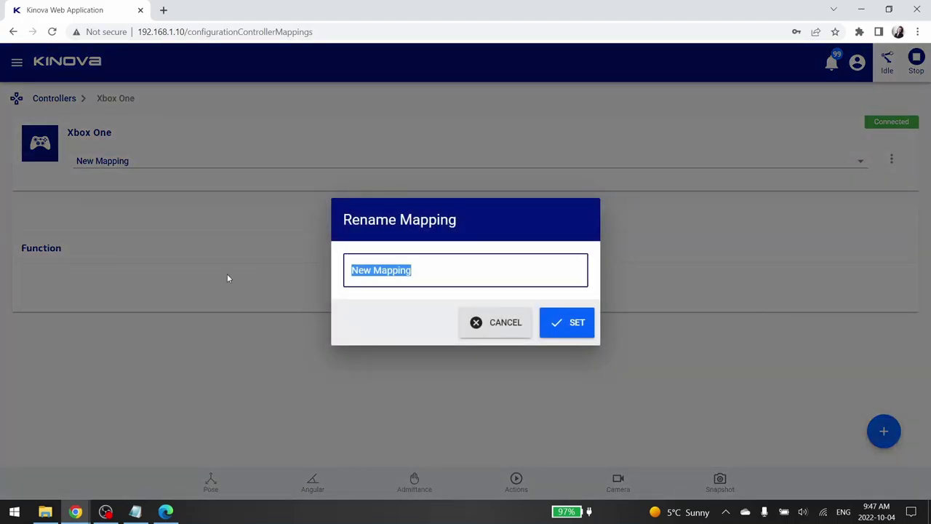
pyautogui.write('Mapping')
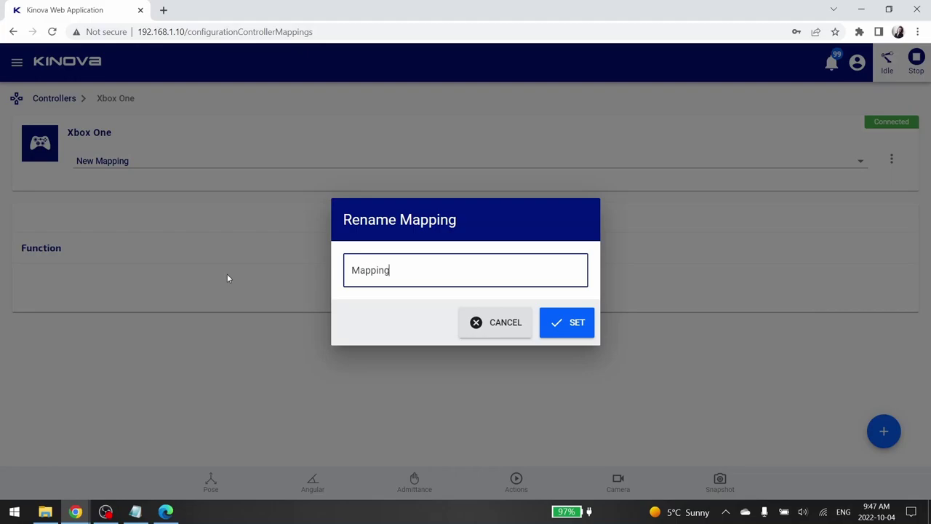
pyautogui.click(582, 318)
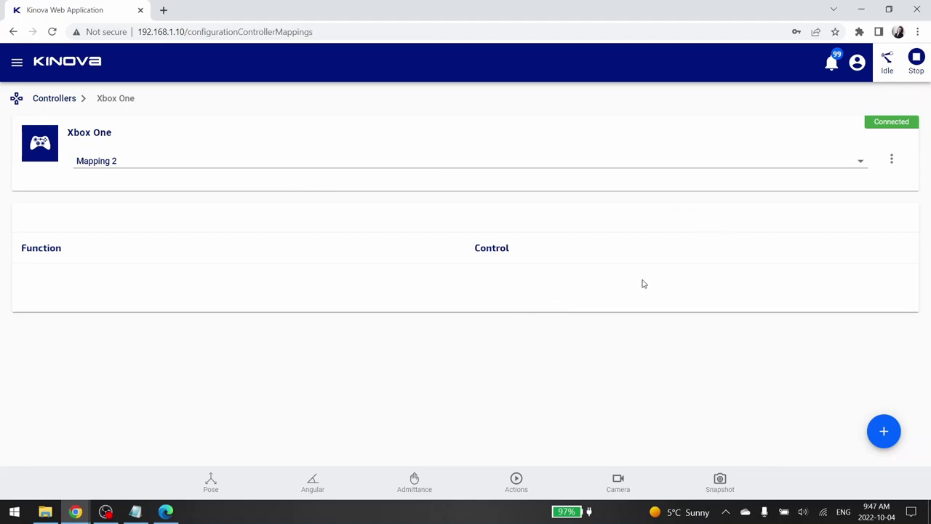
# - Add a new map to Mapping 2 and rename it Linear Movements
pyautogui.click(889, 436)
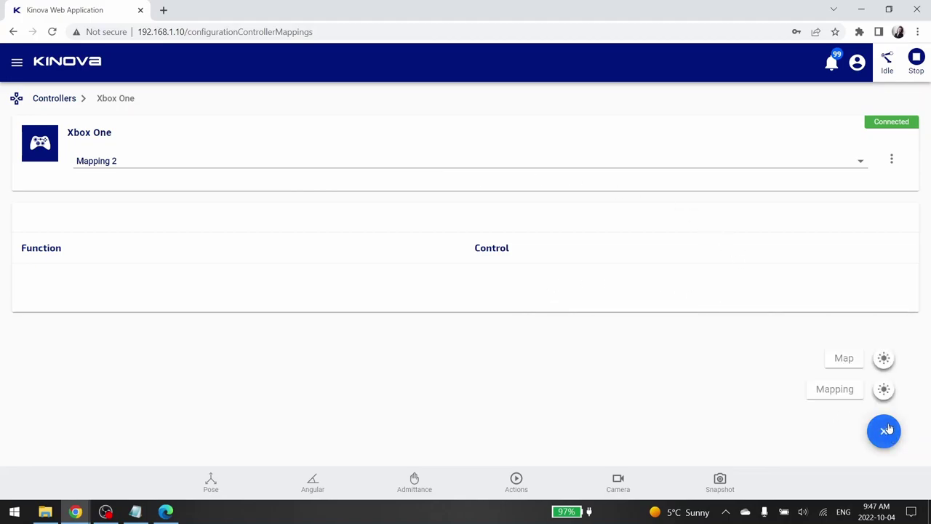
pyautogui.click(884, 360)
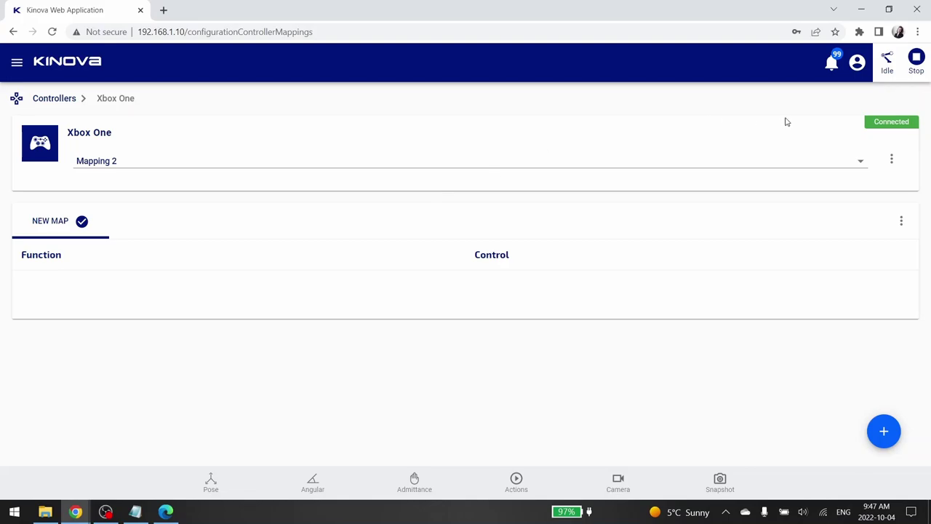
pyautogui.click(900, 220)
pyautogui.click(870, 241)
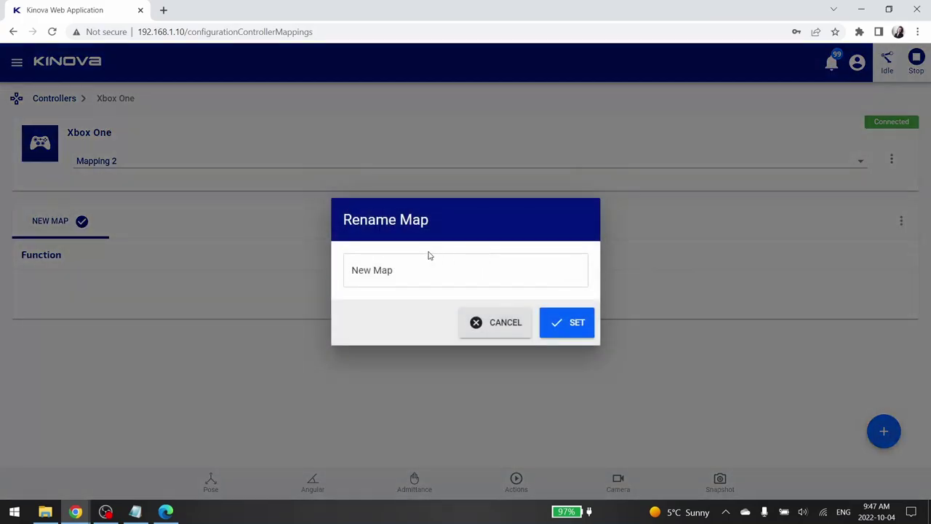
pyautogui.moveTo(394, 269); pyautogui.dragTo(285, 270)
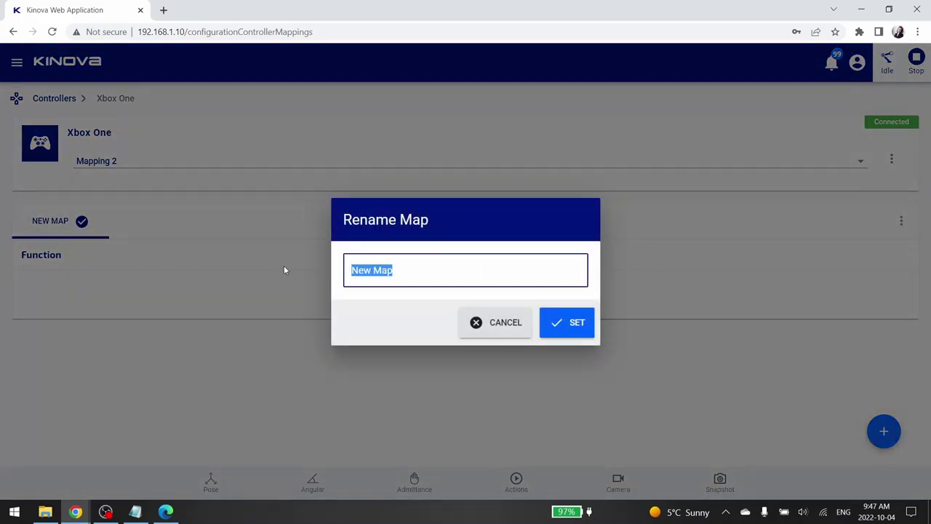
pyautogui.write('Linear Mov')
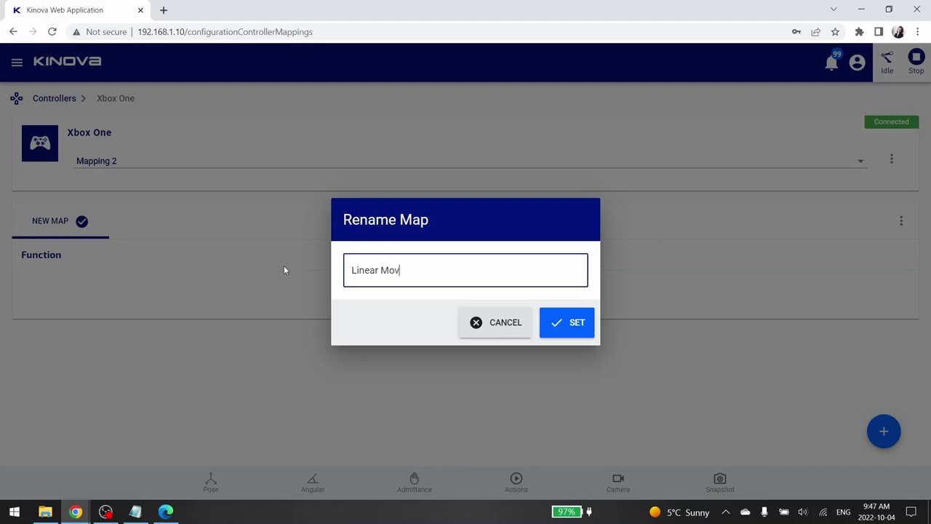
pyautogui.write('ements')
pyautogui.click(575, 324)
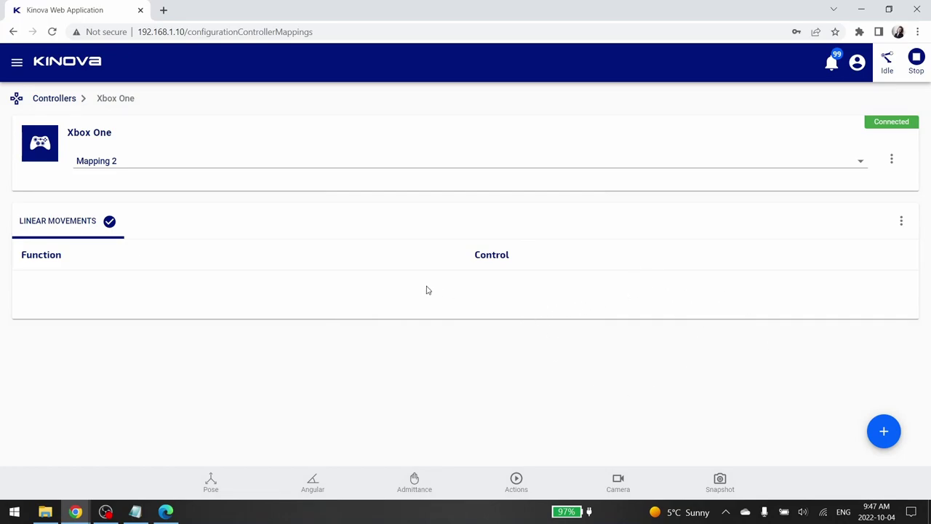
# - Add the Translate Z Pos/Neg function from Linear Movement to the Linear Movements map
pyautogui.click(876, 432)
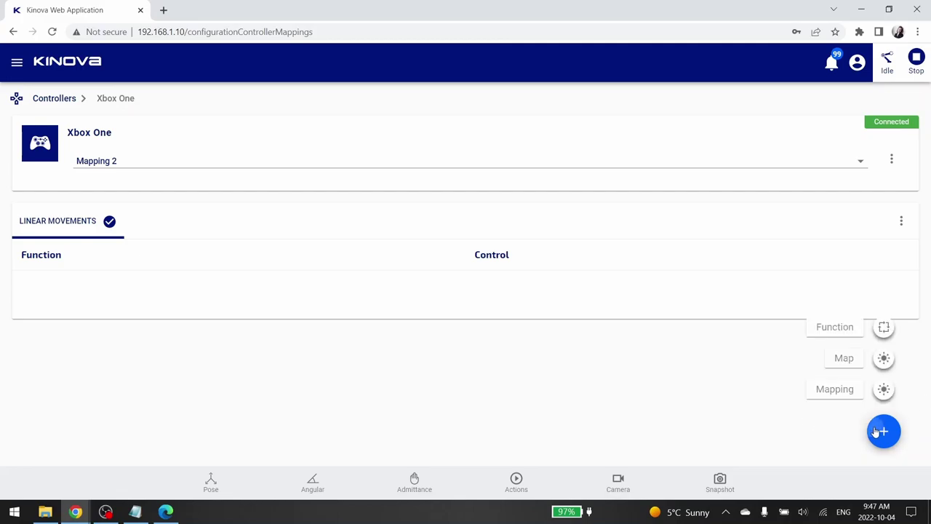
pyautogui.click(884, 329)
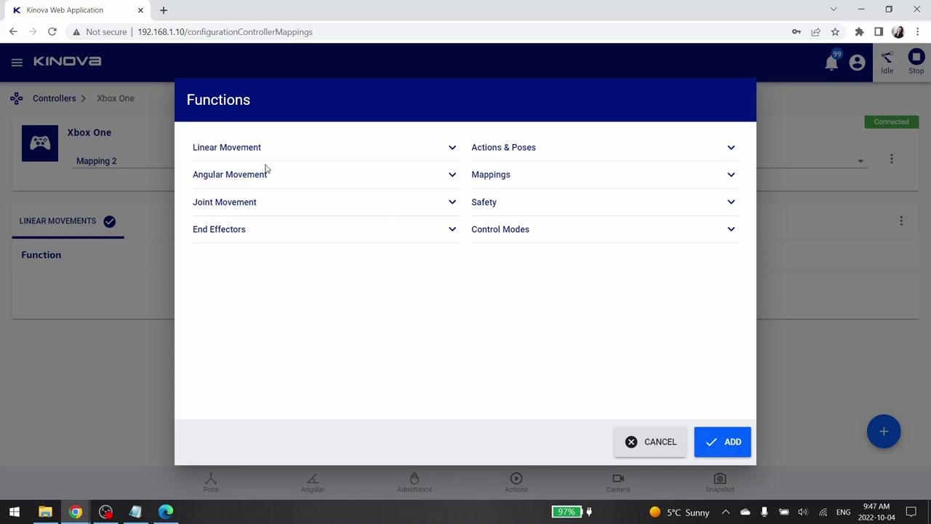
pyautogui.click(390, 148)
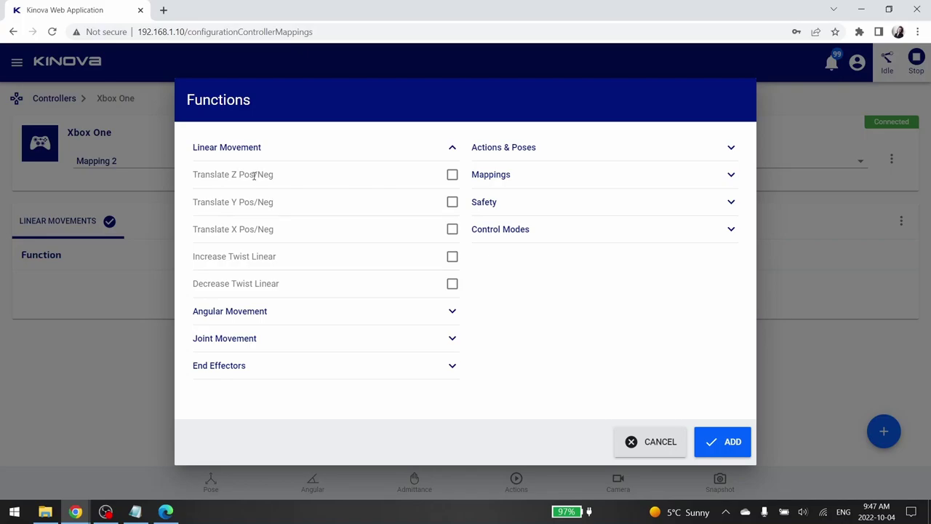
pyautogui.click(453, 175)
pyautogui.click(726, 451)
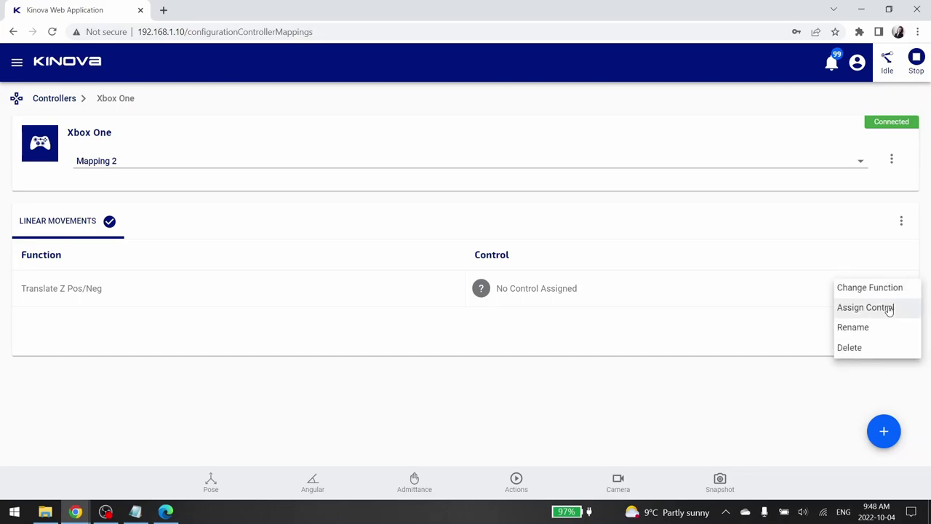
# - Assign the left thumbstick X axis (A1) as control 'Z linear' with Axis Positive event
pyautogui.click(866, 308)
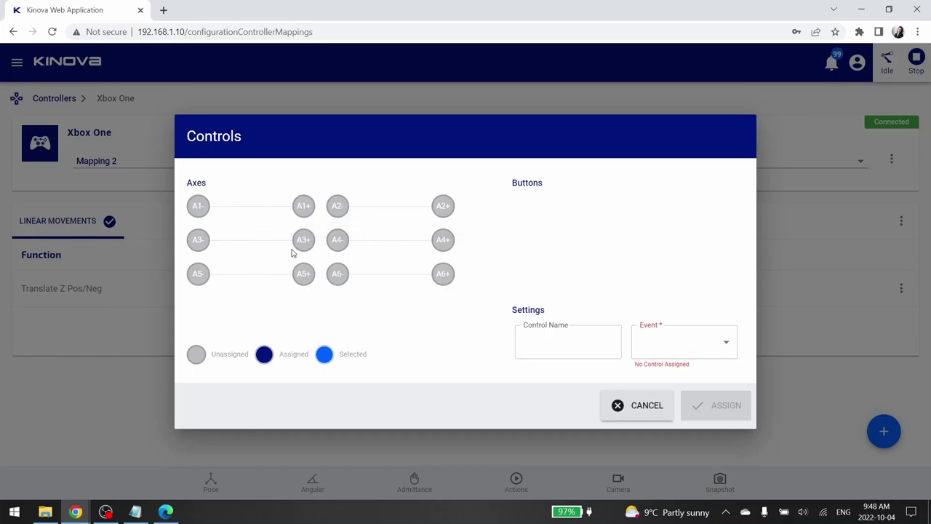
pyautogui.click(198, 207)
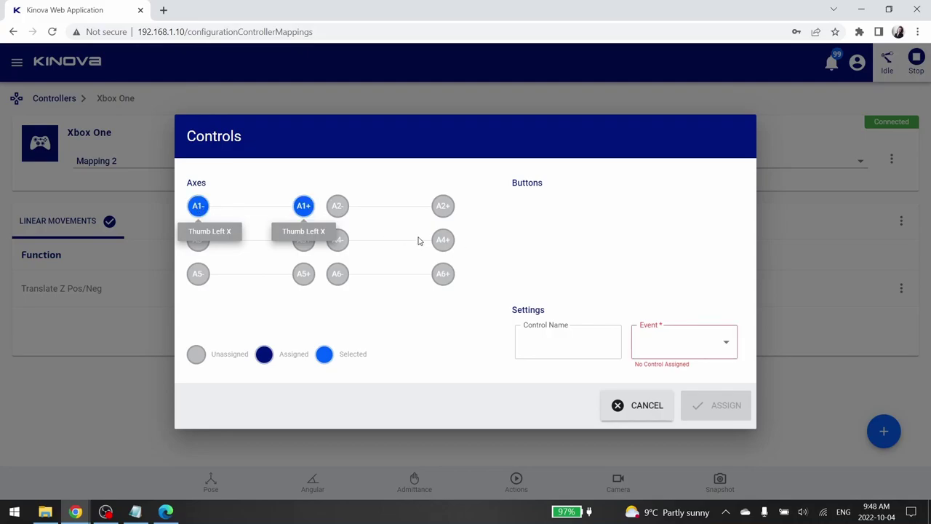
pyautogui.click(571, 343)
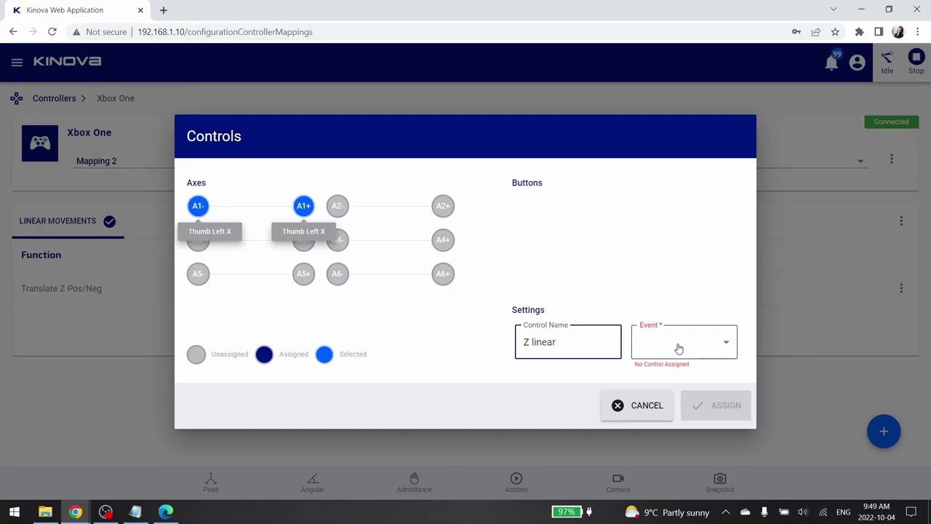
pyautogui.click(678, 349)
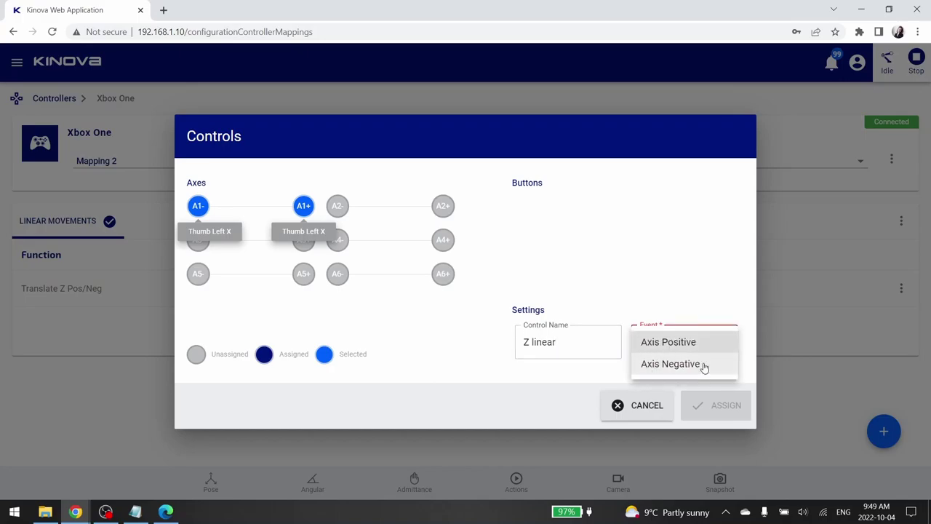
pyautogui.click(678, 342)
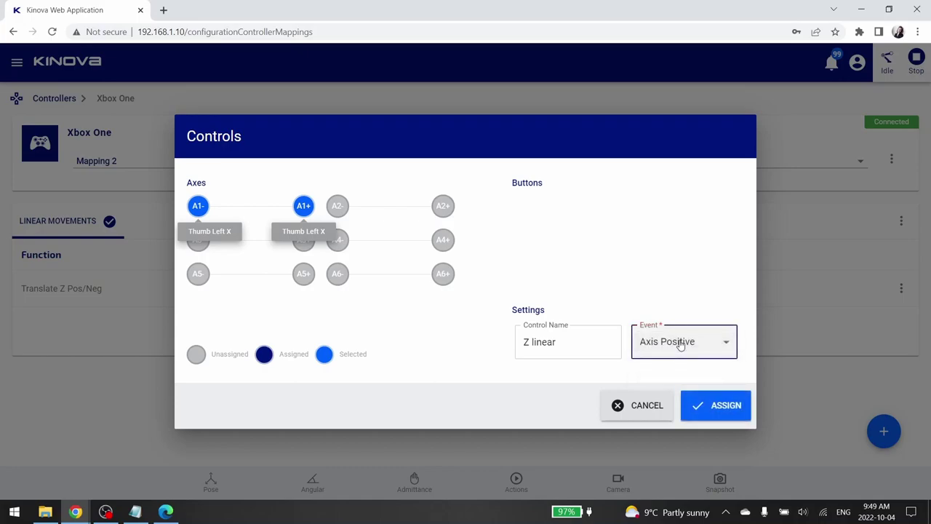
pyautogui.click(736, 404)
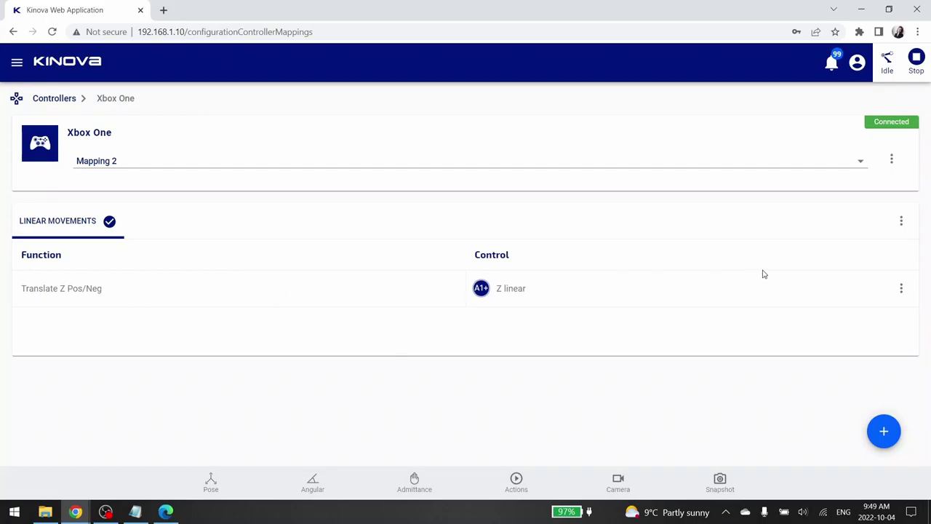
# - Add another map to Mapping 2 and rename it Reach Pose
pyautogui.click(884, 432)
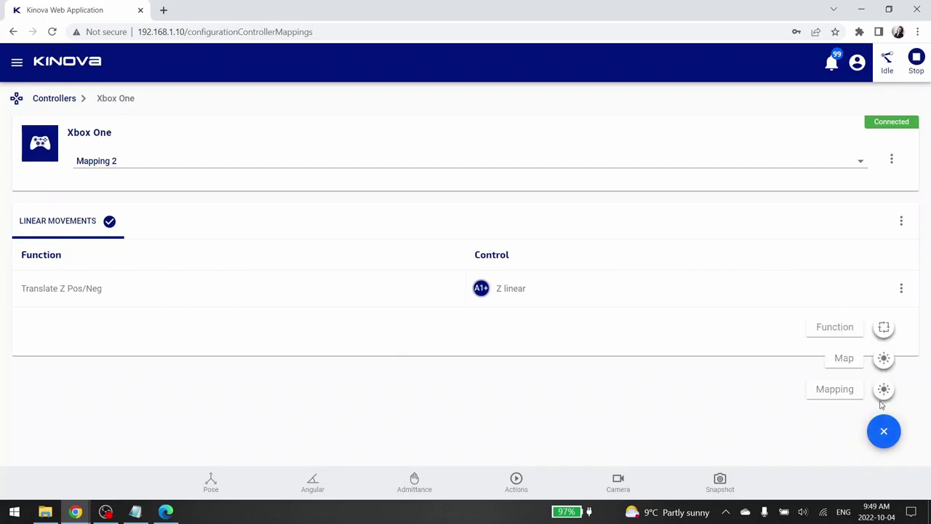
pyautogui.click(884, 358)
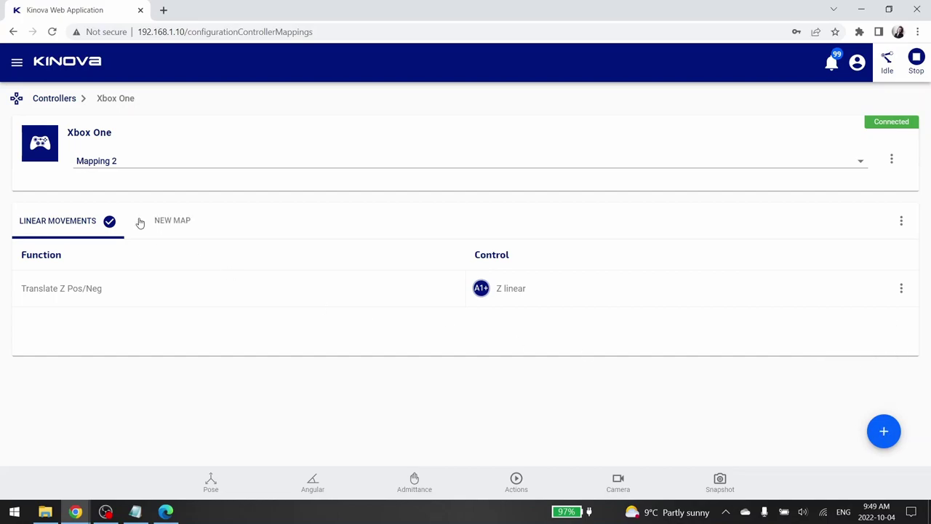
pyautogui.click(185, 225)
pyautogui.click(901, 222)
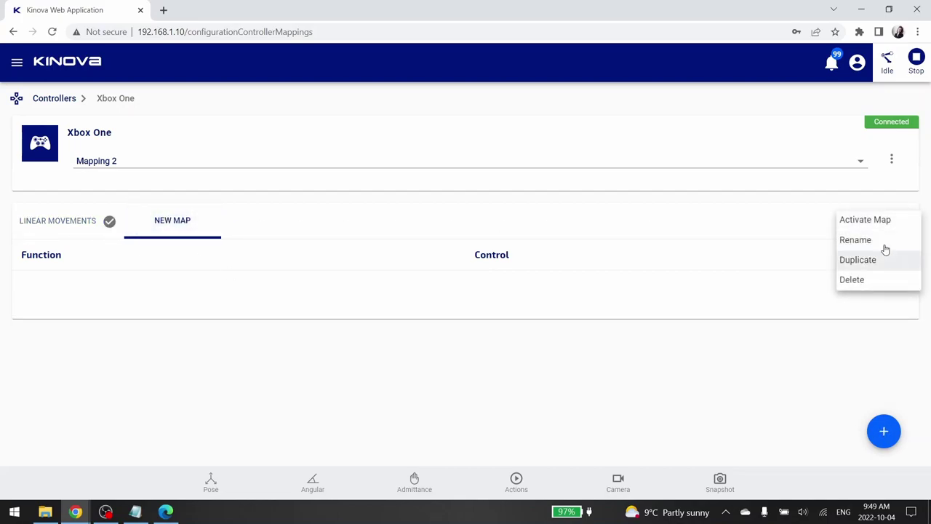
pyautogui.click(883, 240)
pyautogui.moveTo(519, 282); pyautogui.dragTo(222, 274)
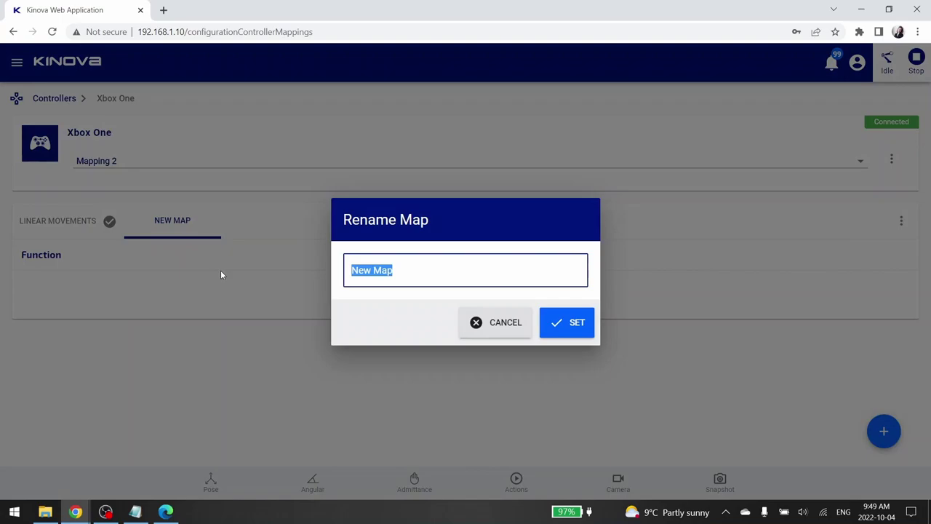
pyautogui.write('Reach Pose')
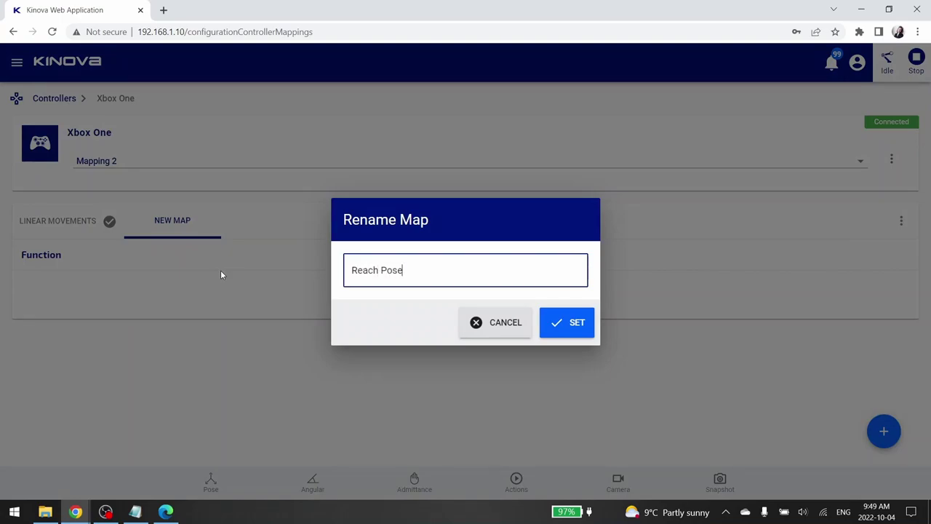
pyautogui.click(557, 326)
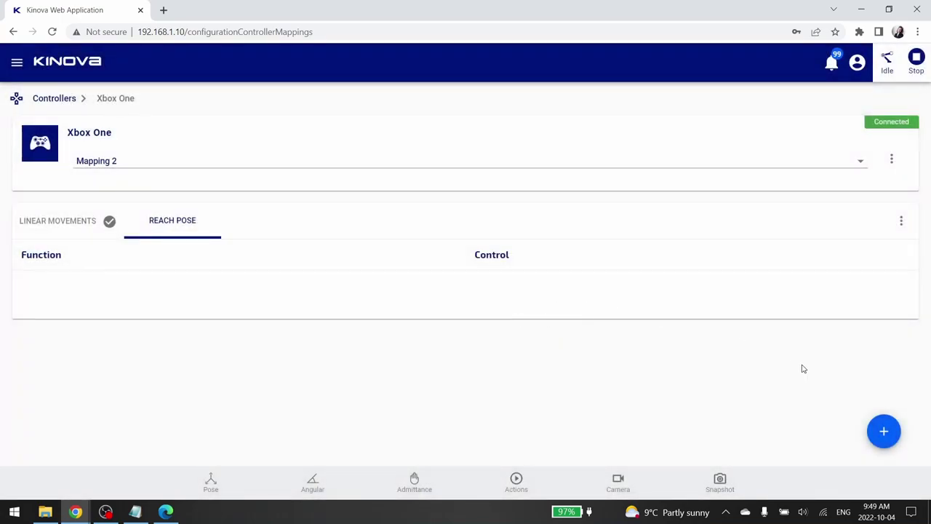
# - Add the Zero action from Actions & Poses as the Reach Pose map's function
pyautogui.click(881, 431)
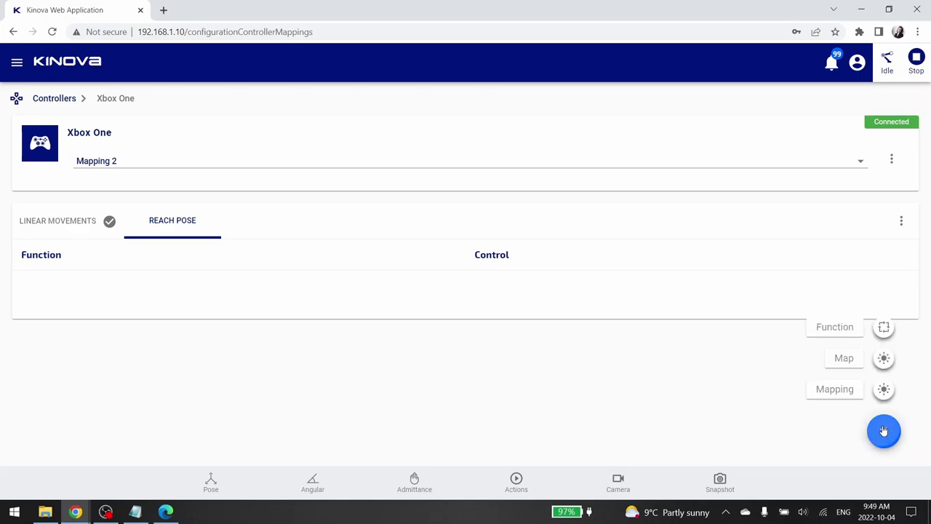
pyautogui.click(883, 328)
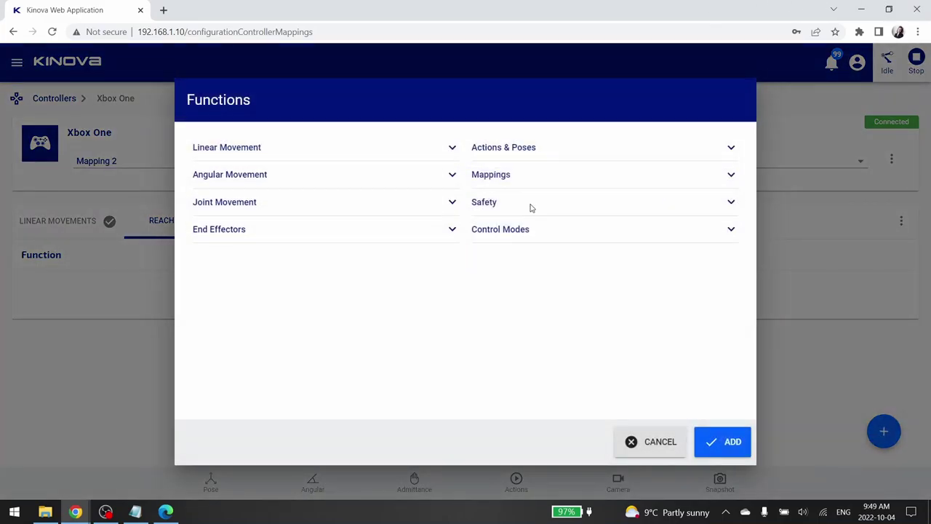
pyautogui.click(542, 149)
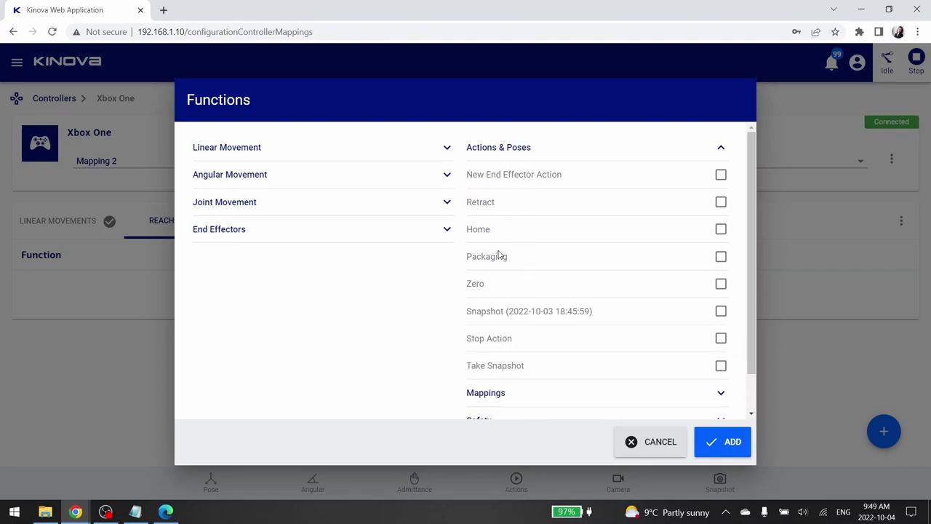
pyautogui.click(721, 285)
pyautogui.click(726, 446)
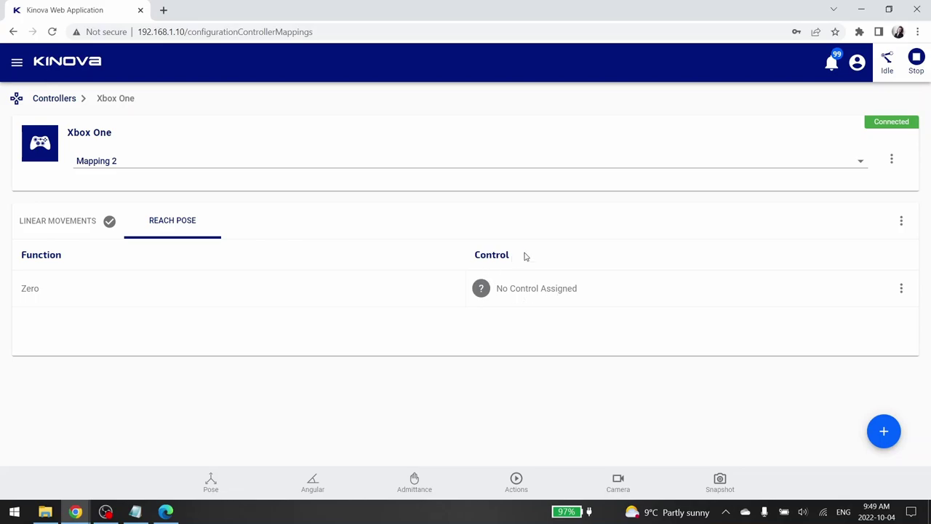
# - Assign controller button B15, named 'Reach Zero', to the Zero function with a Button Click event
pyautogui.click(903, 291)
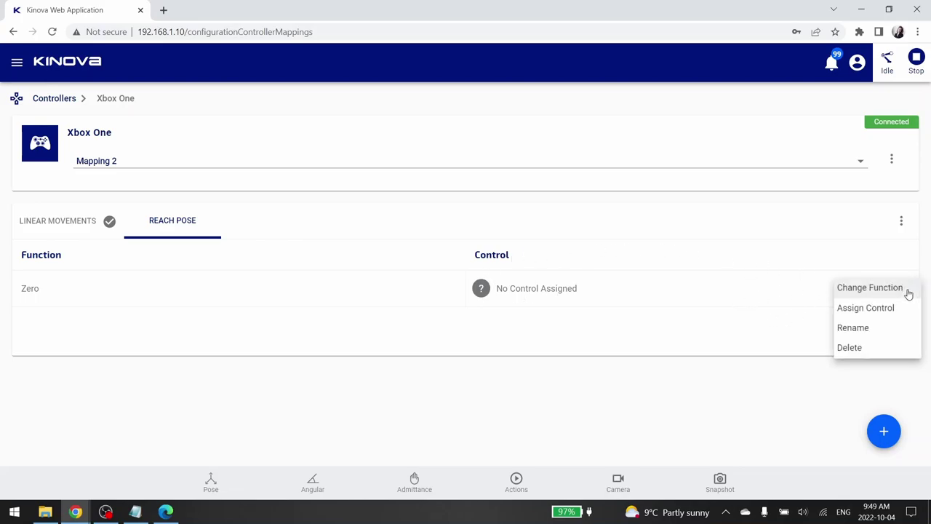
pyautogui.click(881, 311)
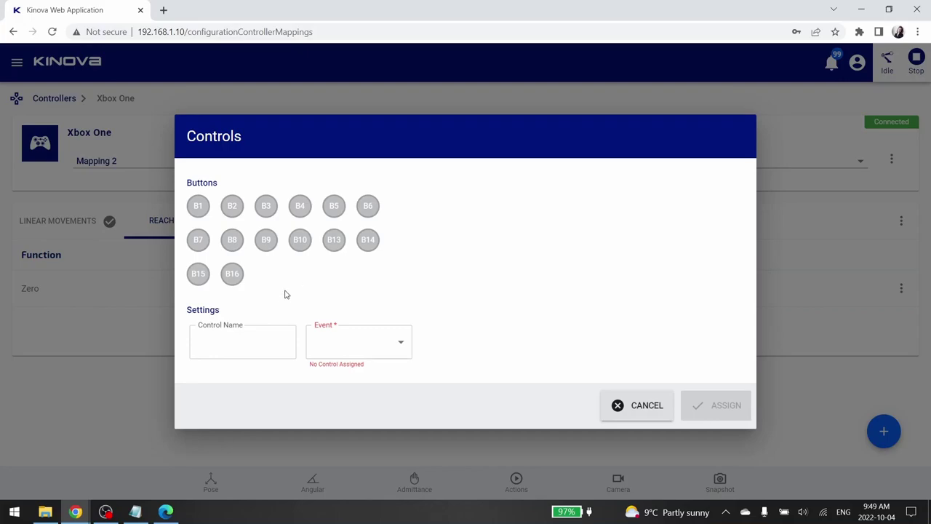
pyautogui.click(199, 274)
pyautogui.click(235, 344)
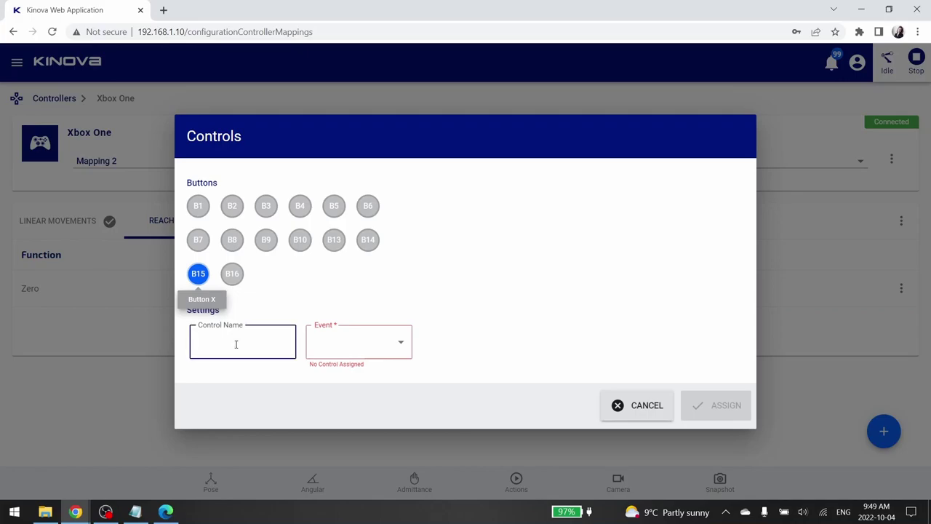
pyautogui.write('Reach Zero')
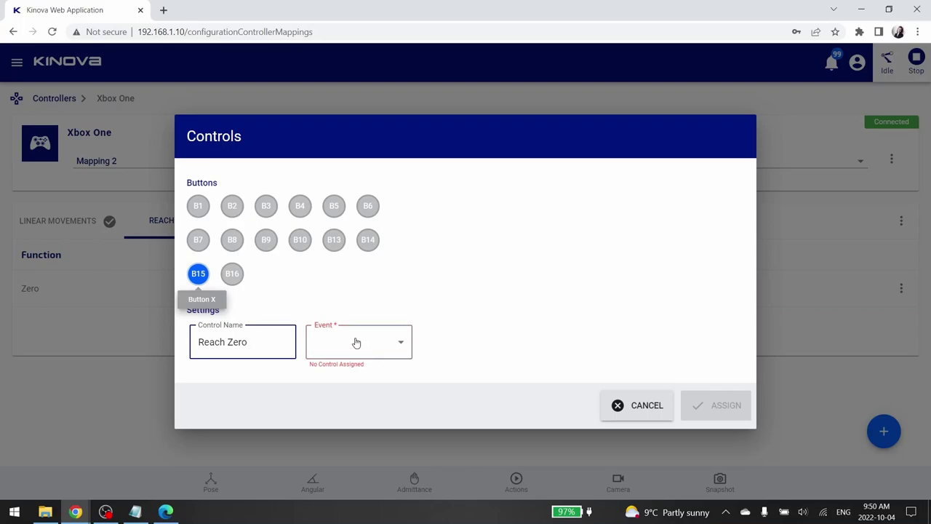
pyautogui.click(356, 343)
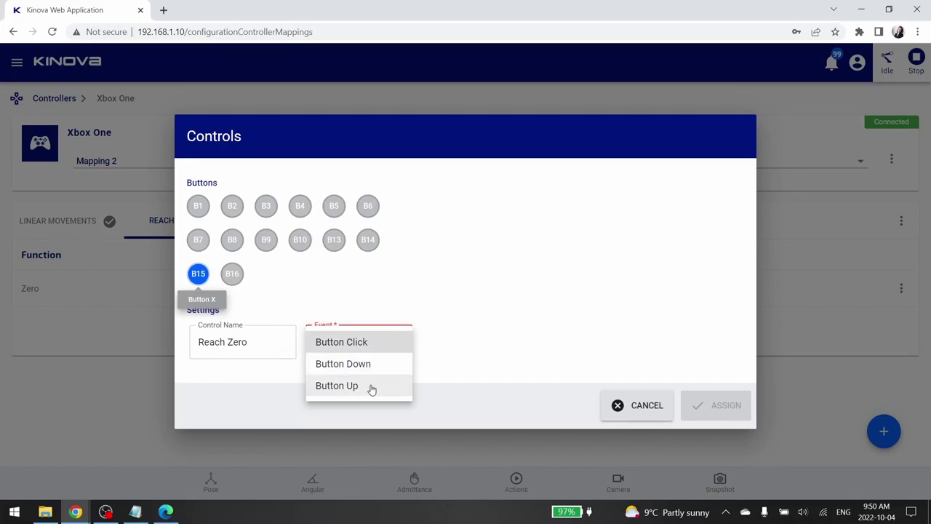
pyautogui.click(371, 348)
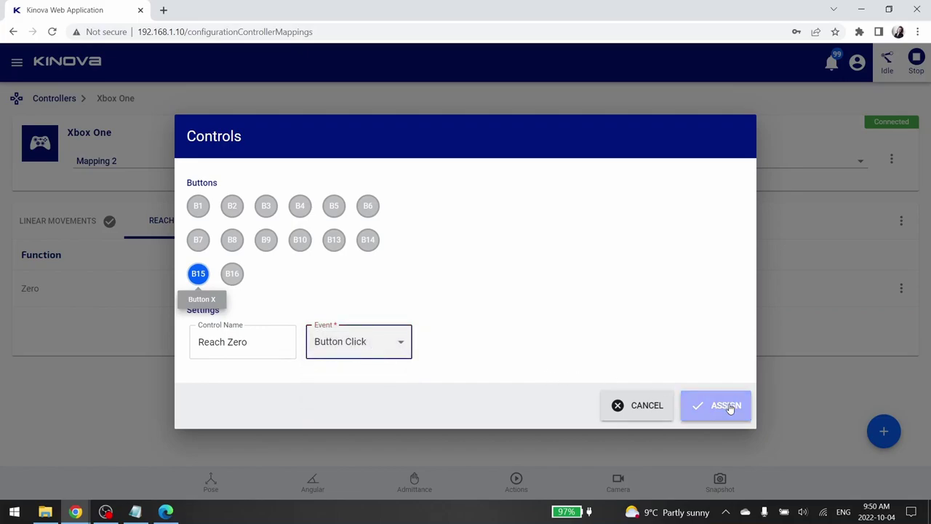
pyautogui.click(728, 406)
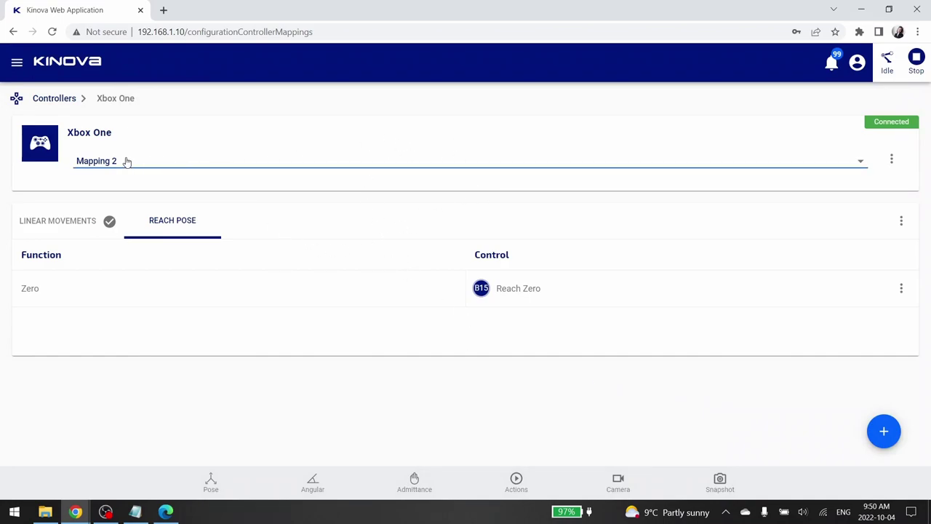
# - Check the Linear Movements map assignments, then review the Wi-Fi network list and Ethernet settings
pyautogui.click(87, 223)
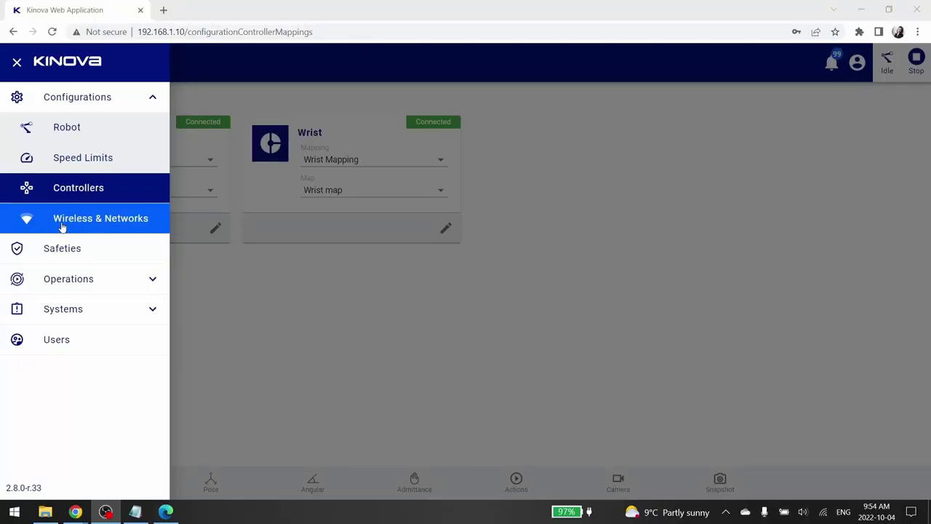
pyautogui.click(99, 226)
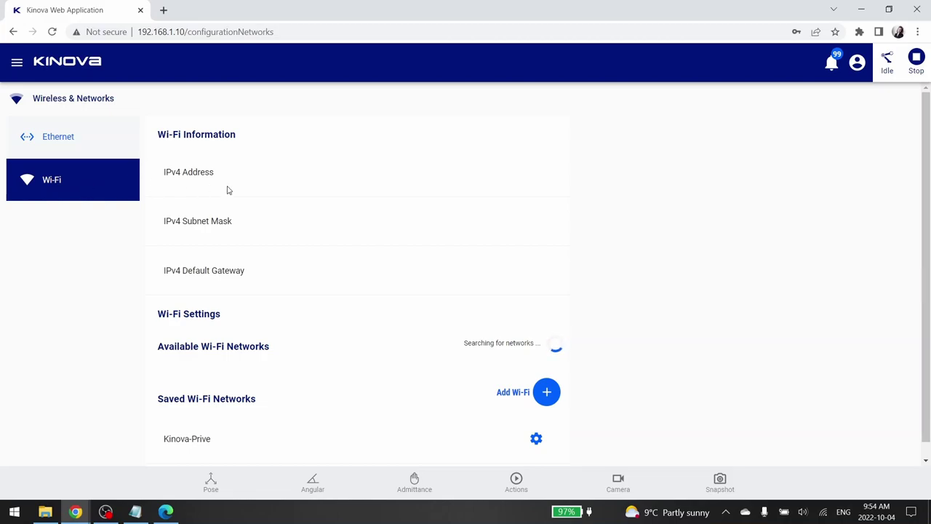
pyautogui.scroll(-1, 399, 273)
pyautogui.scroll(-2, 397, 276)
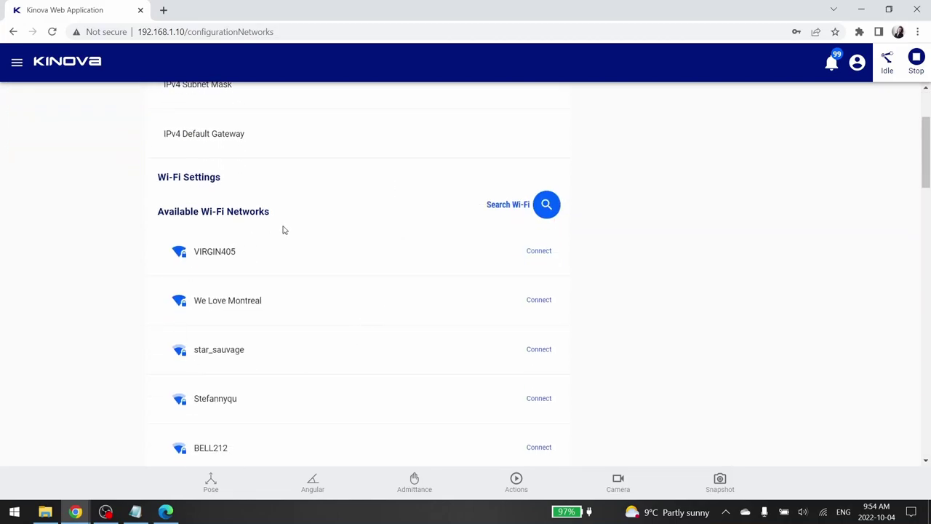
pyautogui.scroll(3, 298, 417)
pyautogui.click(115, 155)
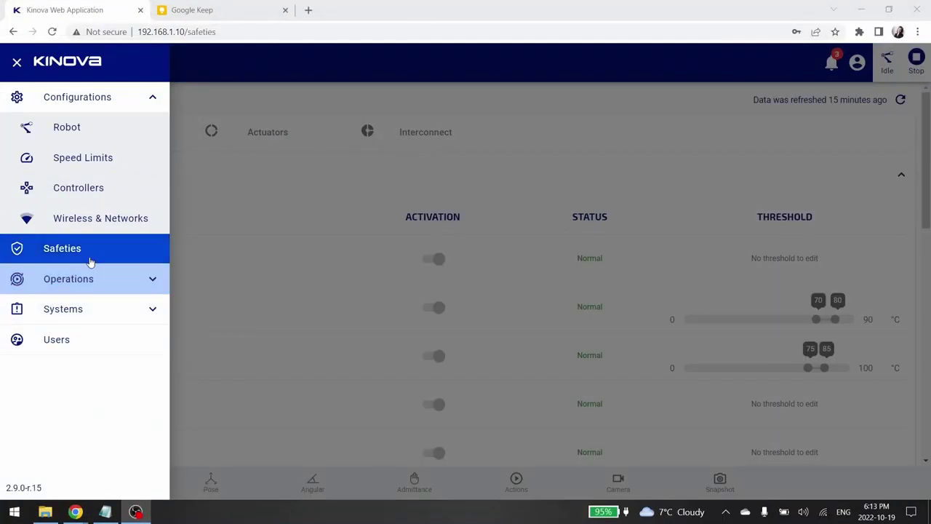
# - Open Safeties, view all safeties from the robot status, and scroll the Arm temperature thresholds
pyautogui.click(88, 255)
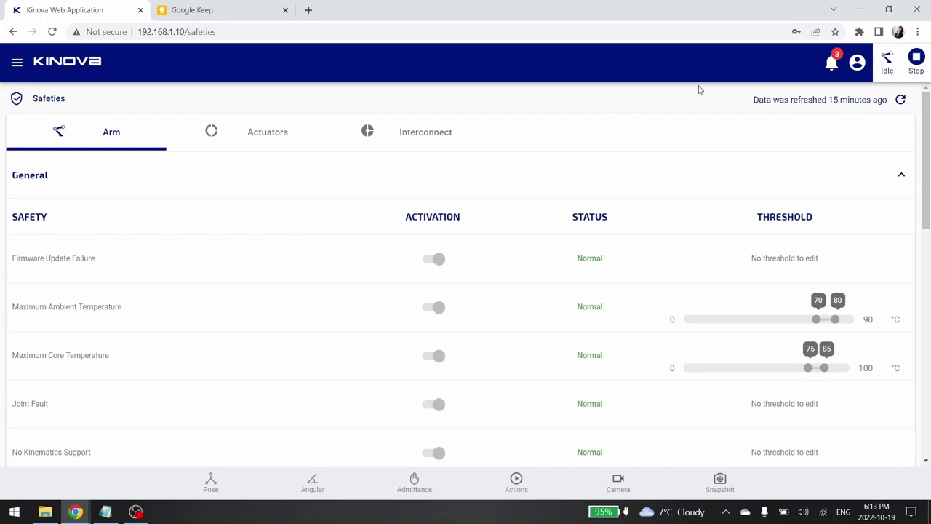
pyautogui.click(887, 64)
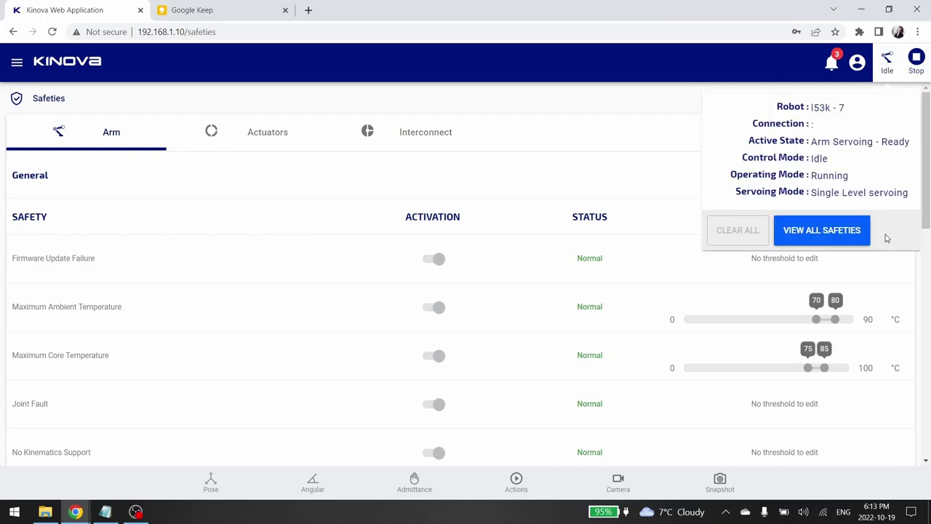
pyautogui.click(790, 235)
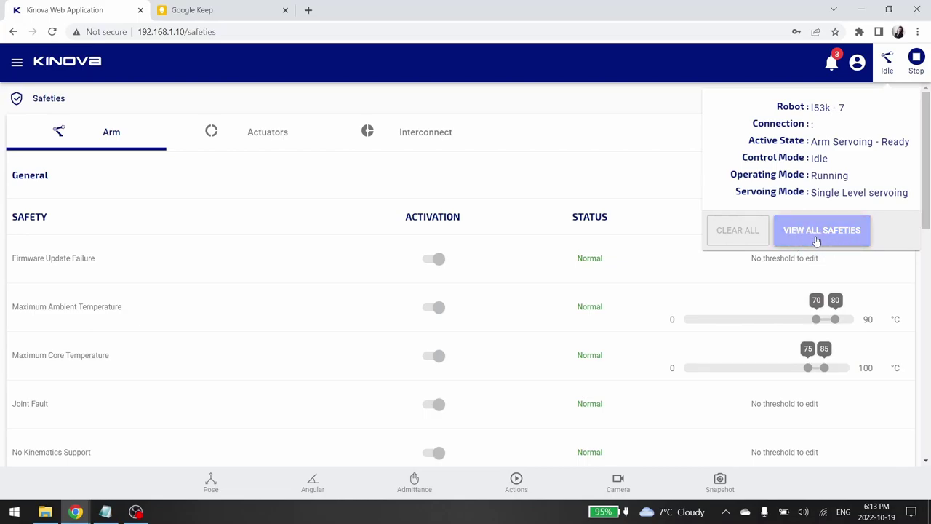
pyautogui.click(516, 102)
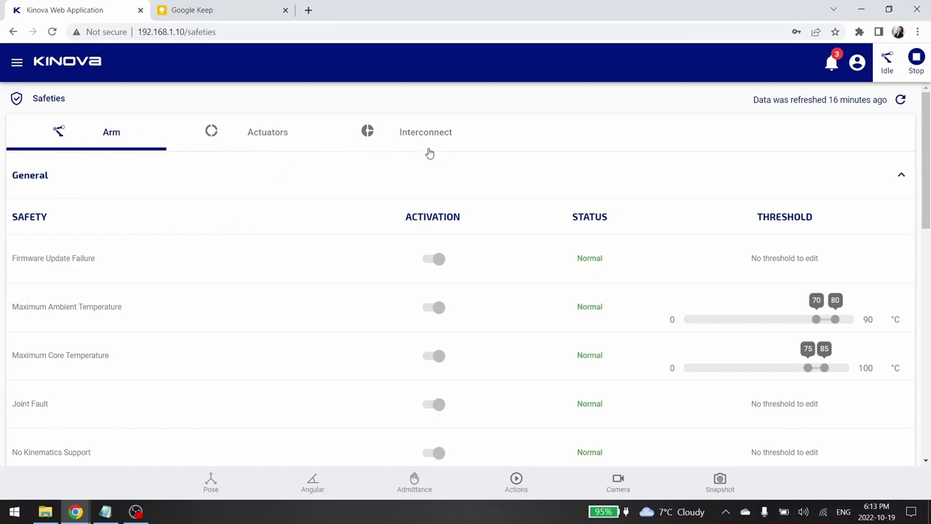
pyautogui.scroll(-3, 357, 264)
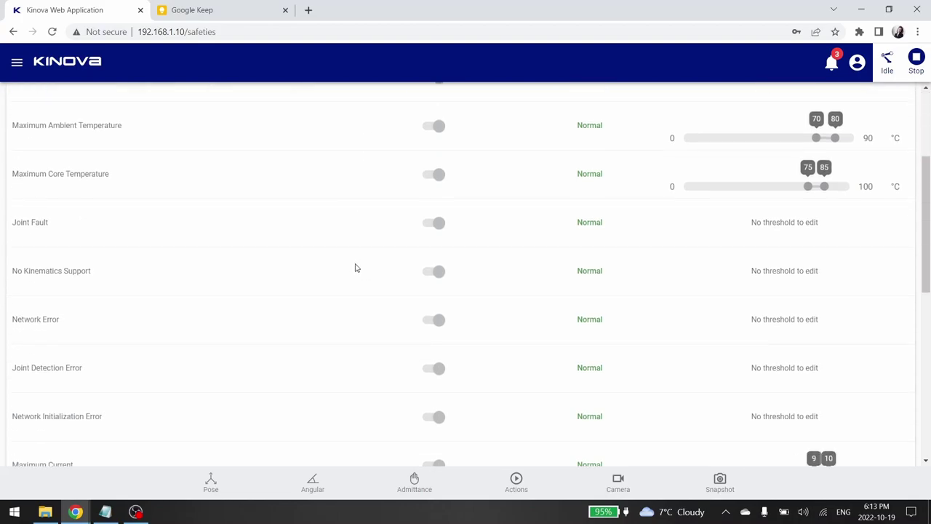
pyautogui.scroll(3, 356, 266)
pyautogui.scroll(-3, 229, 293)
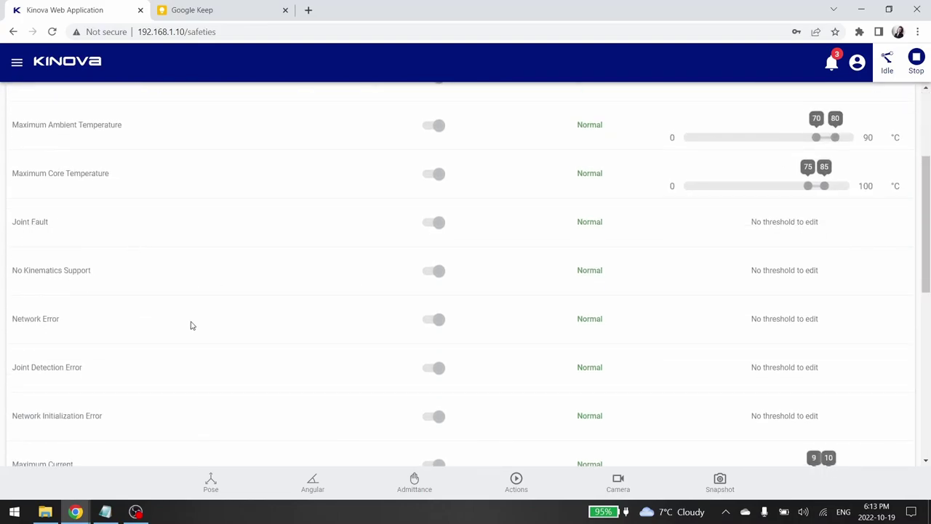
pyautogui.scroll(3, 192, 325)
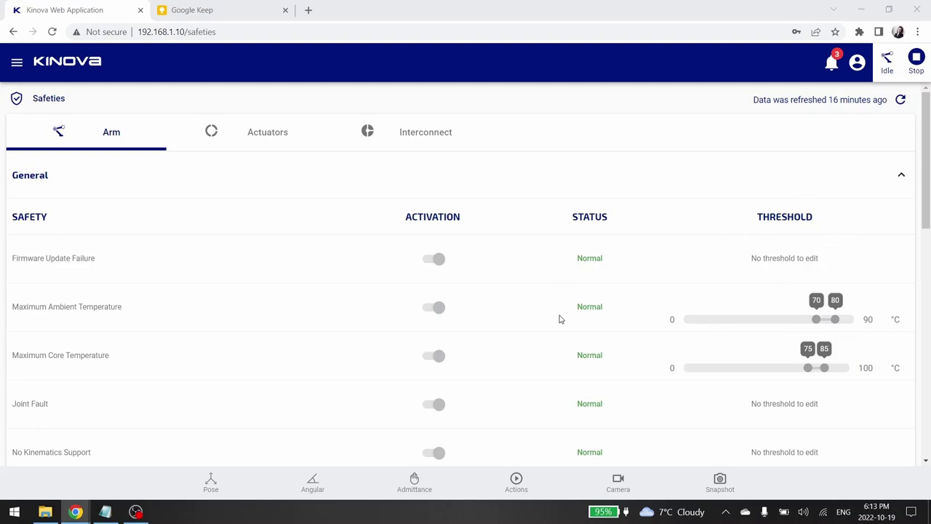
pyautogui.scroll(-1, 560, 318)
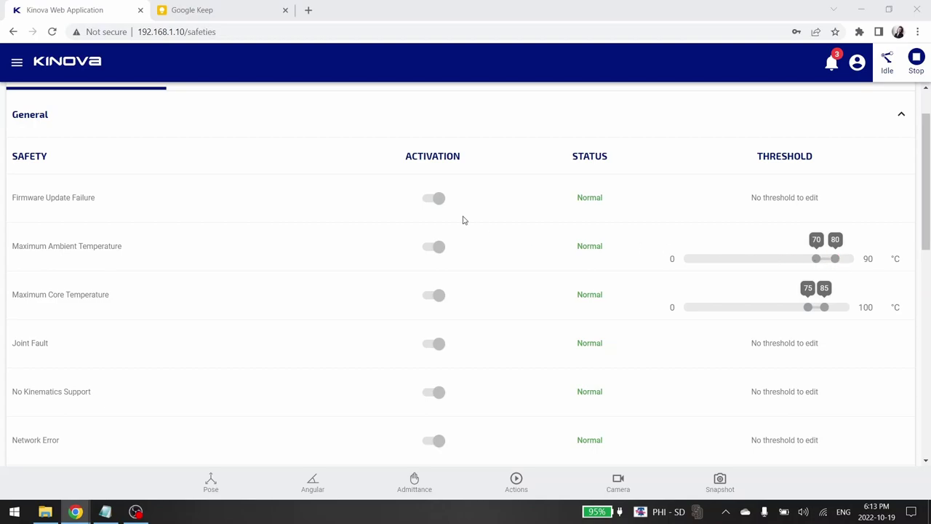
pyautogui.scroll(1, 283, 164)
pyautogui.click(252, 134)
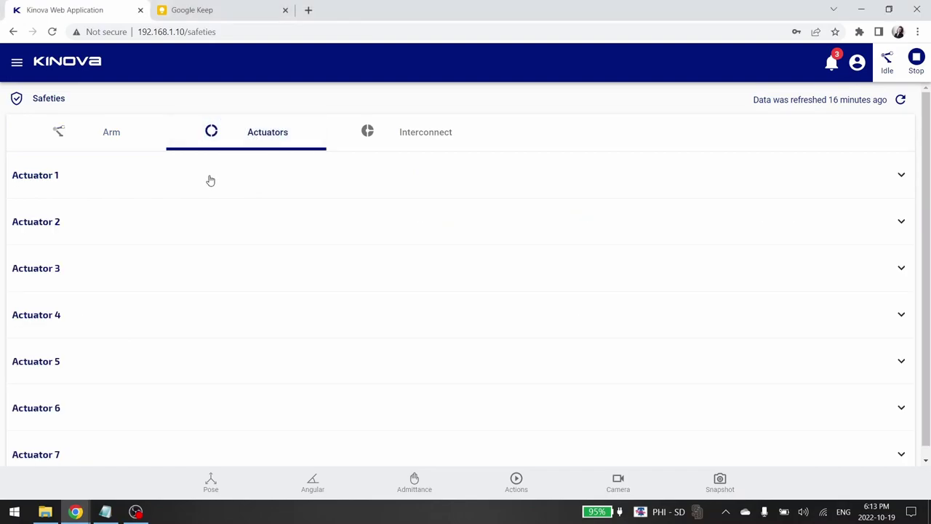
pyautogui.click(210, 181)
pyautogui.scroll(-3, 284, 273)
pyautogui.scroll(3, 284, 272)
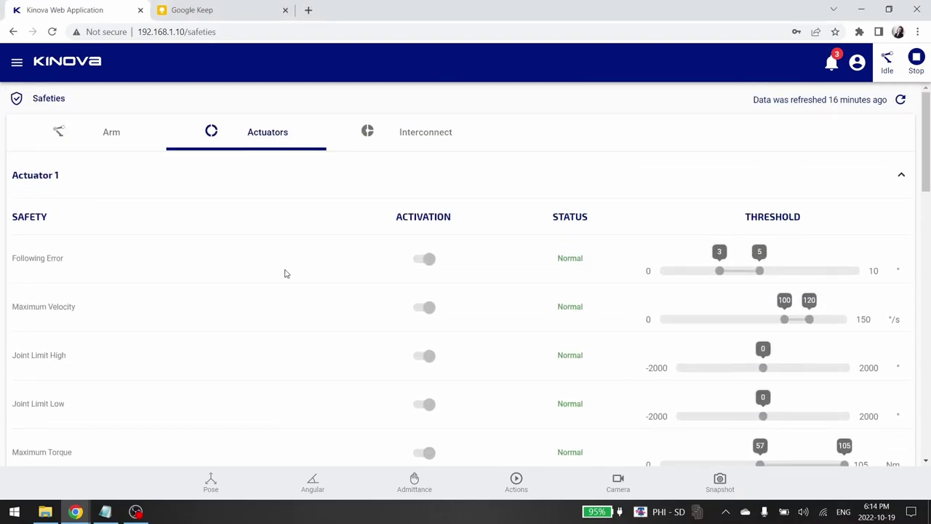
pyautogui.click(420, 151)
pyautogui.scroll(-3, 374, 266)
pyautogui.scroll(3, 336, 261)
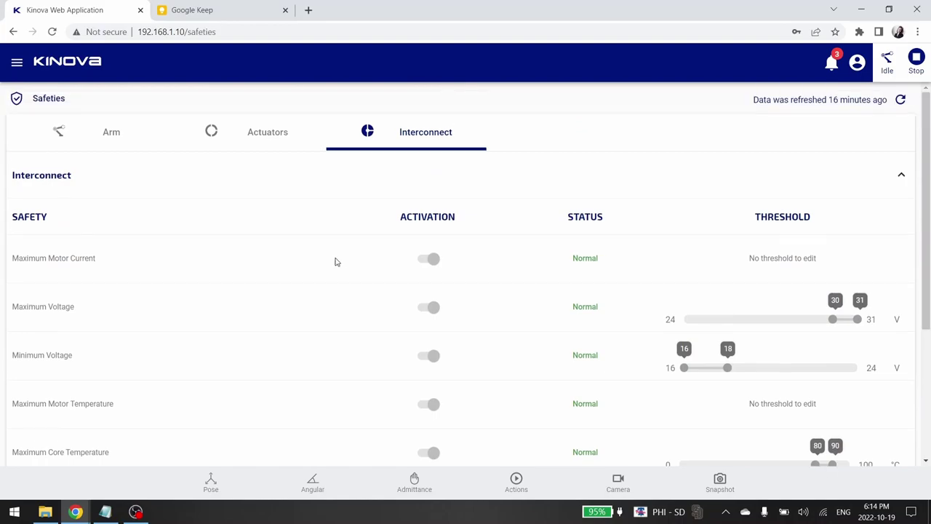
pyautogui.click(102, 132)
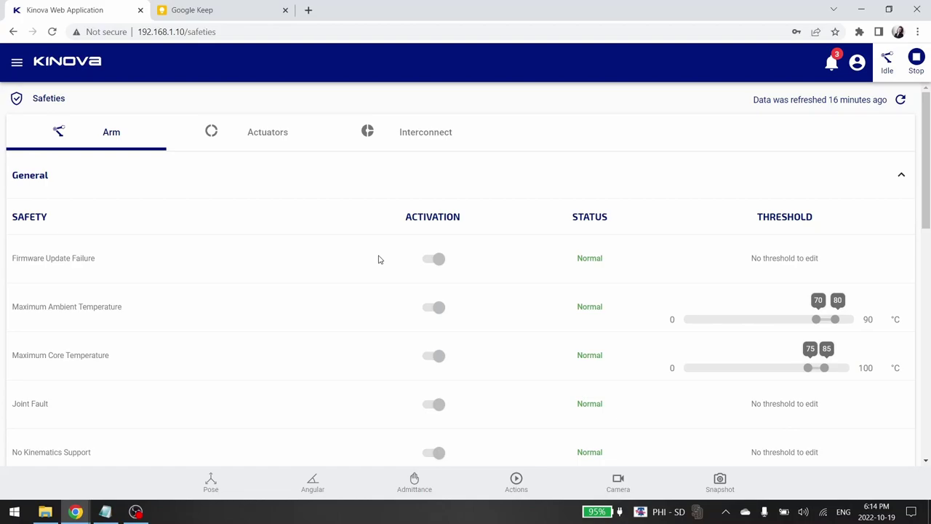
pyautogui.scroll(-3, 505, 251)
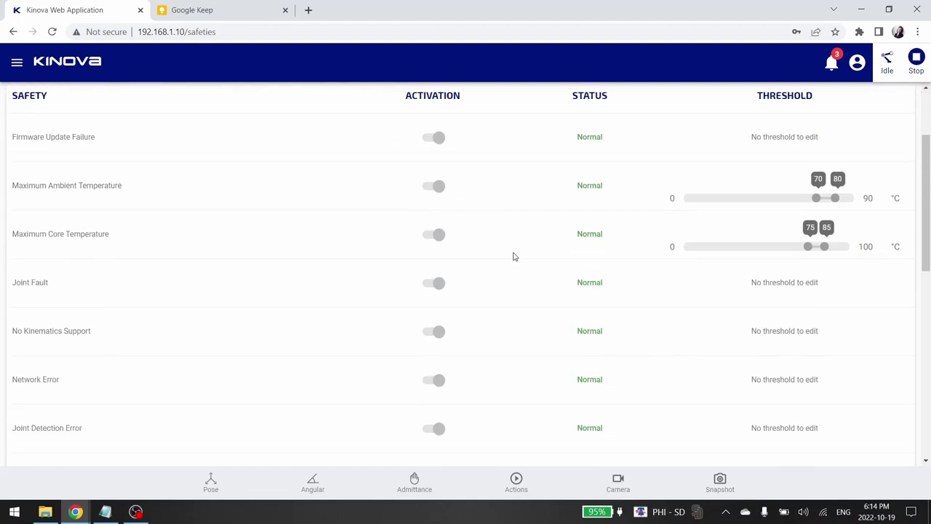
pyautogui.scroll(3, 517, 262)
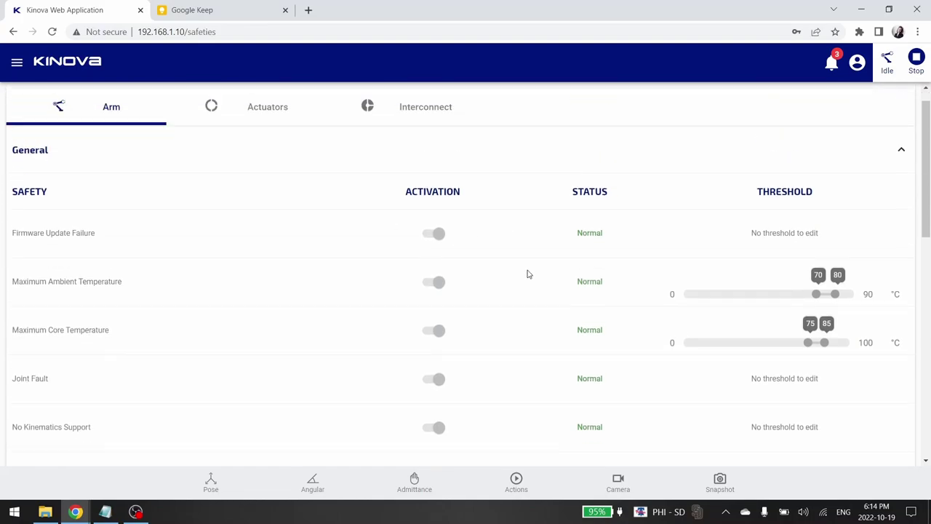
# - Emergency-stop the arm, then clear all resulting safety errors so it returns to Idle
pyautogui.click(916, 61)
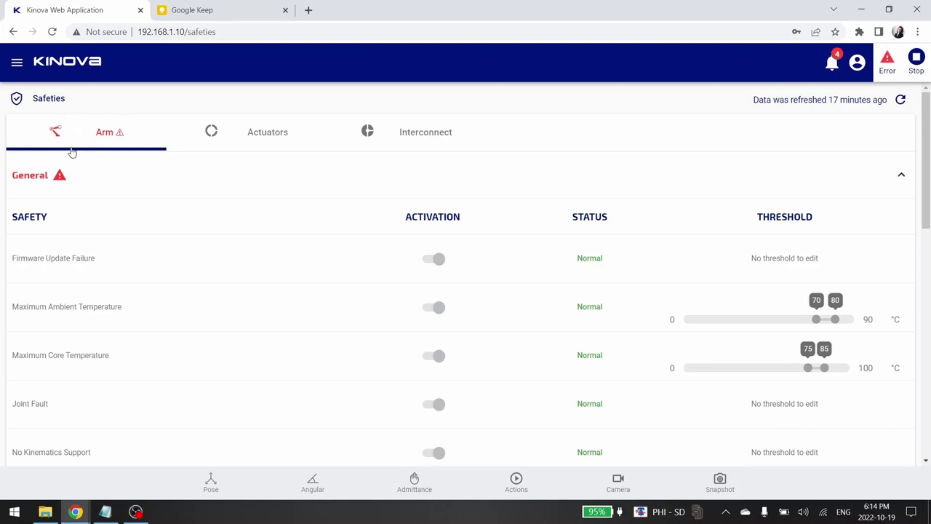
pyautogui.scroll(-6, 370, 239)
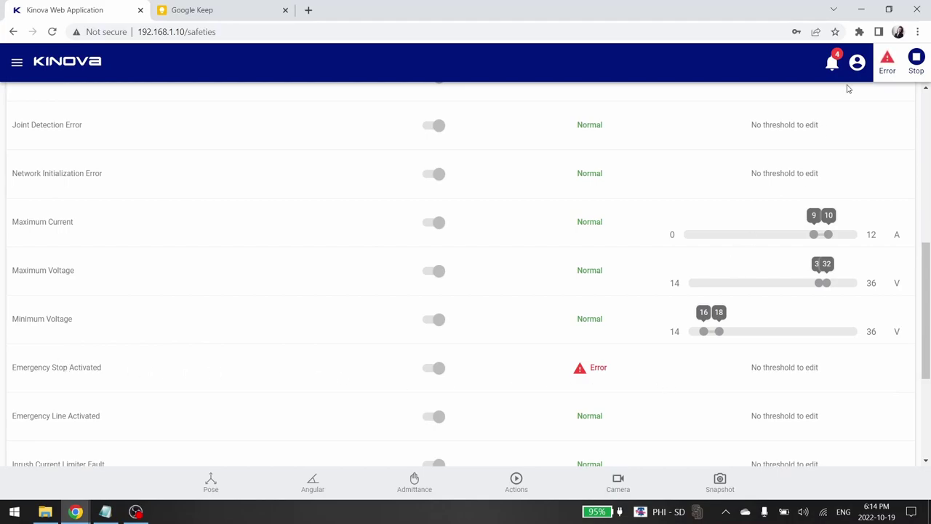
pyautogui.click(887, 62)
pyautogui.click(744, 254)
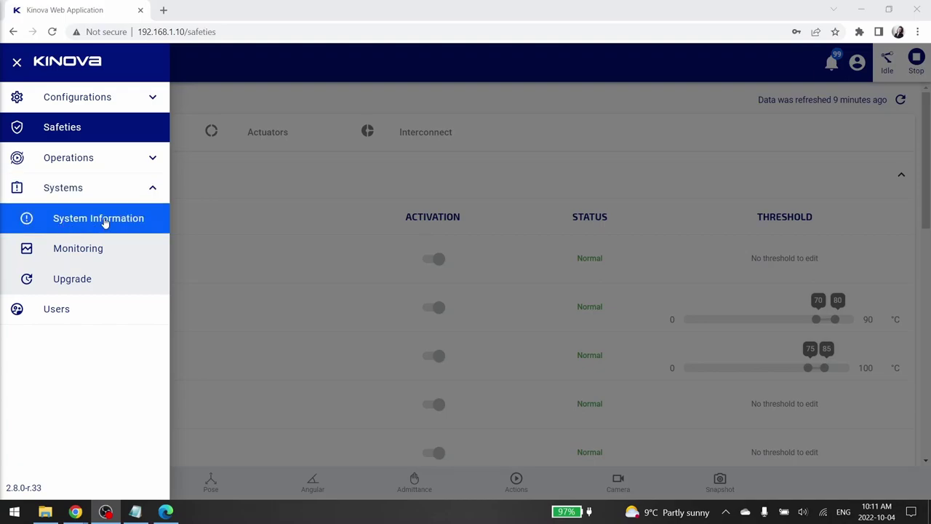
# - Open System Information and expand the arm's Product and Base details
pyautogui.click(104, 223)
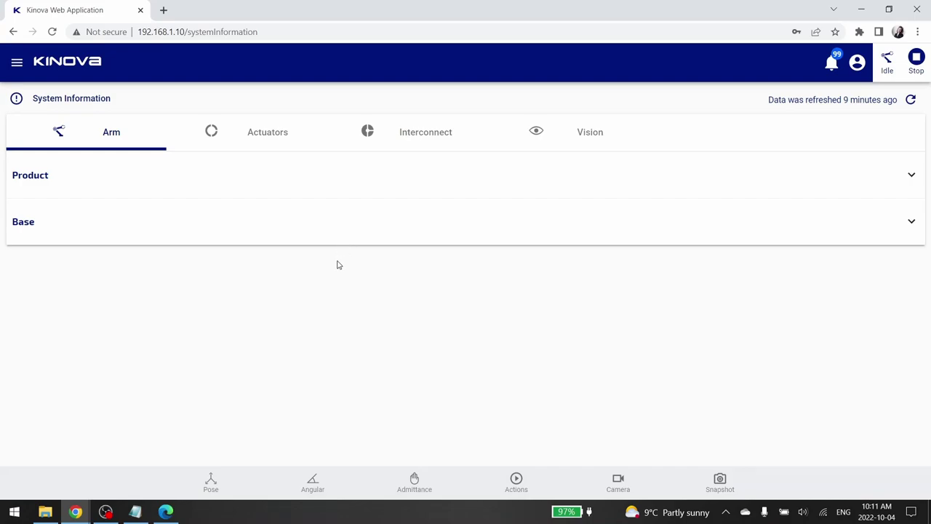
pyautogui.click(225, 184)
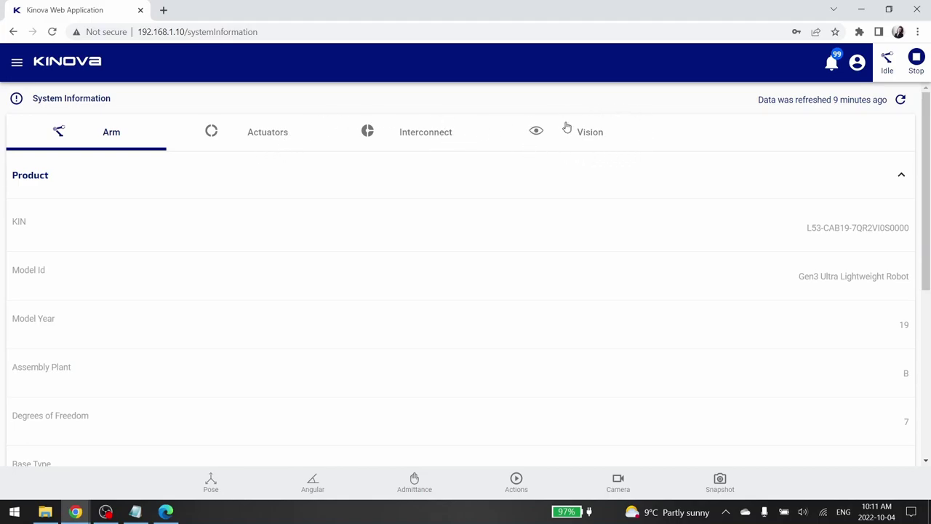
pyautogui.scroll(-1, 521, 218)
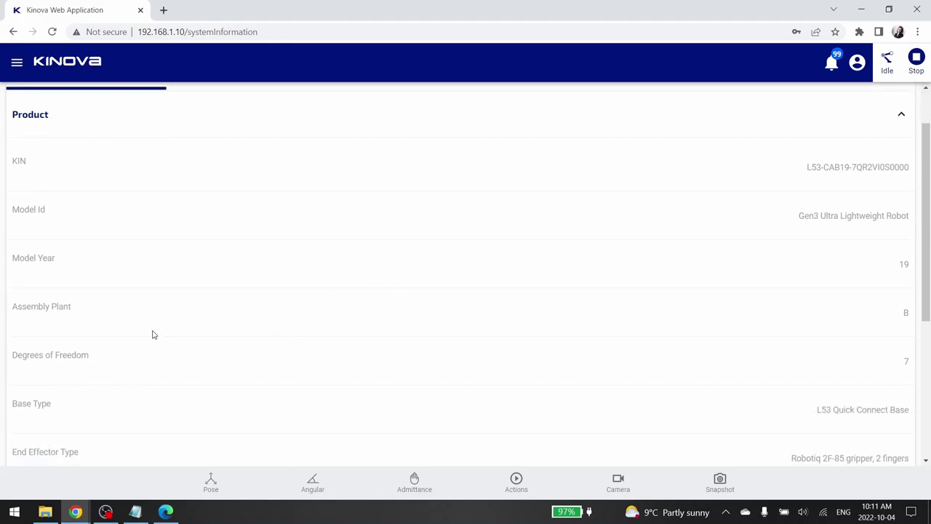
pyautogui.scroll(-2, 87, 320)
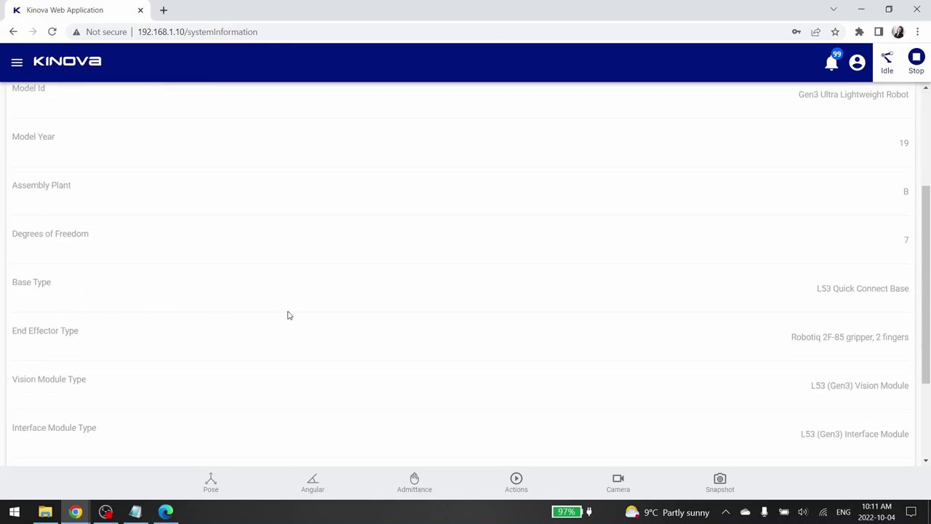
pyautogui.scroll(-2, 289, 315)
pyautogui.click(91, 455)
pyautogui.scroll(-4, 209, 403)
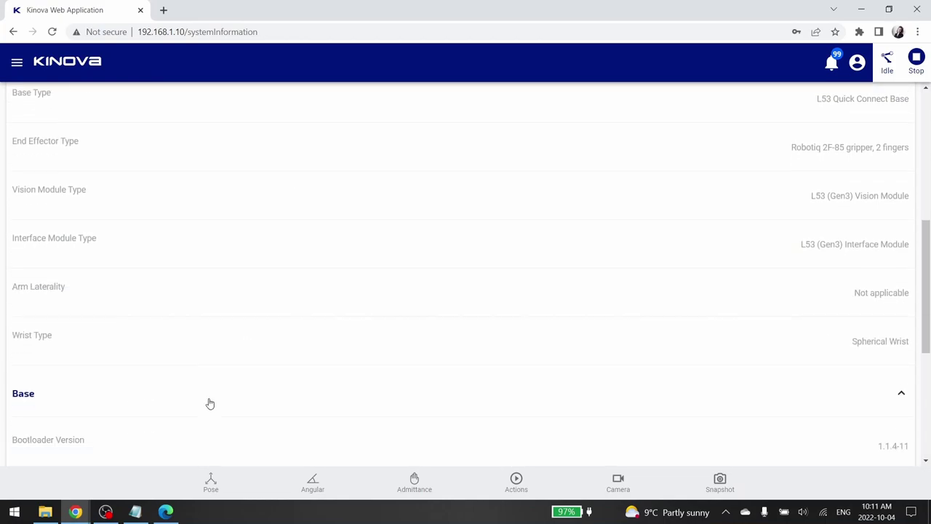
pyautogui.scroll(-2, 38, 438)
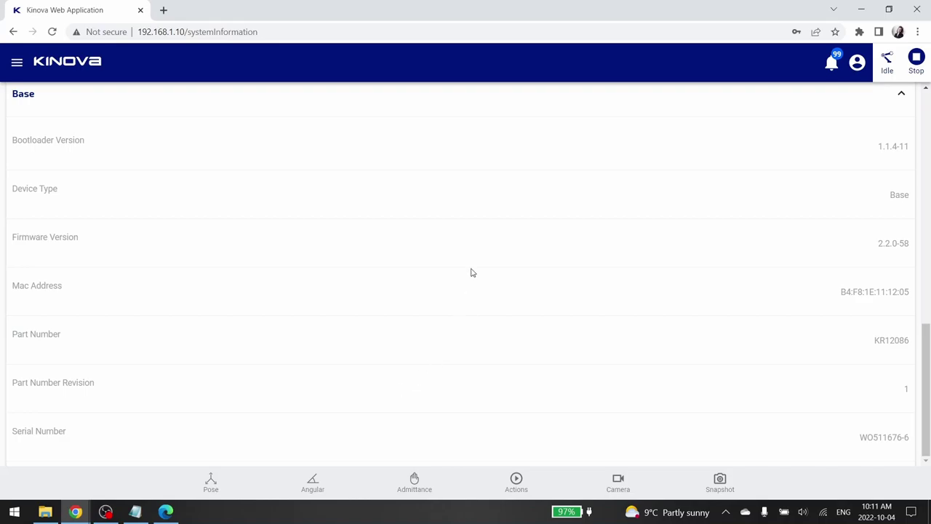
pyautogui.scroll(12, 471, 272)
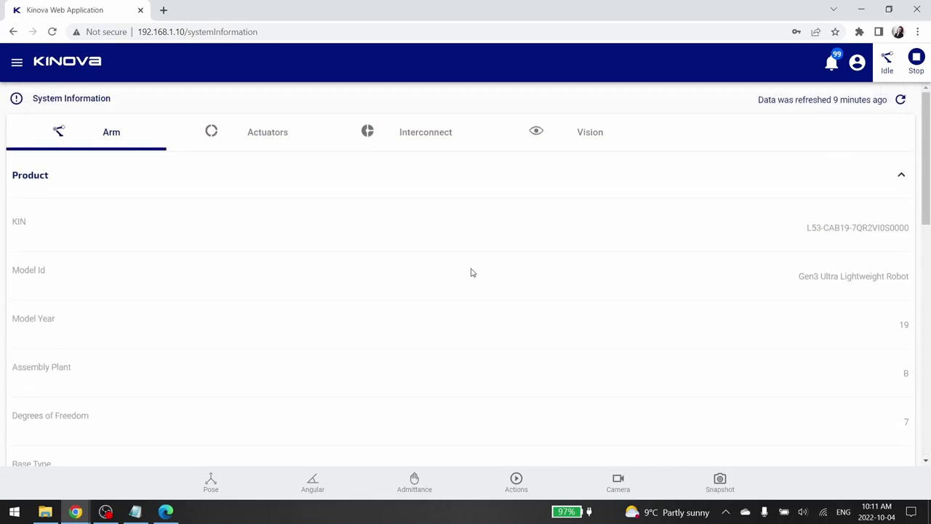
# - Browse the Actuators, Interconnect and Vision information tabs
pyautogui.click(283, 133)
pyautogui.click(419, 131)
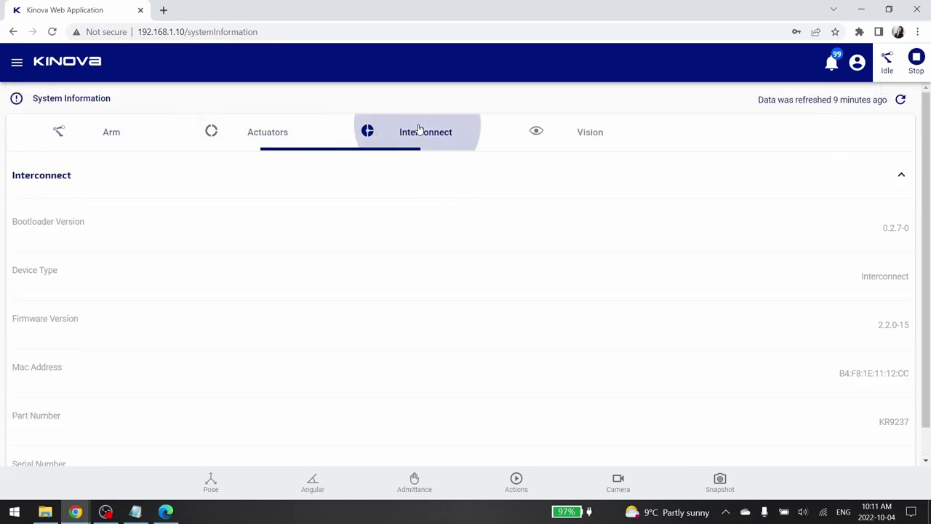
pyautogui.click(565, 140)
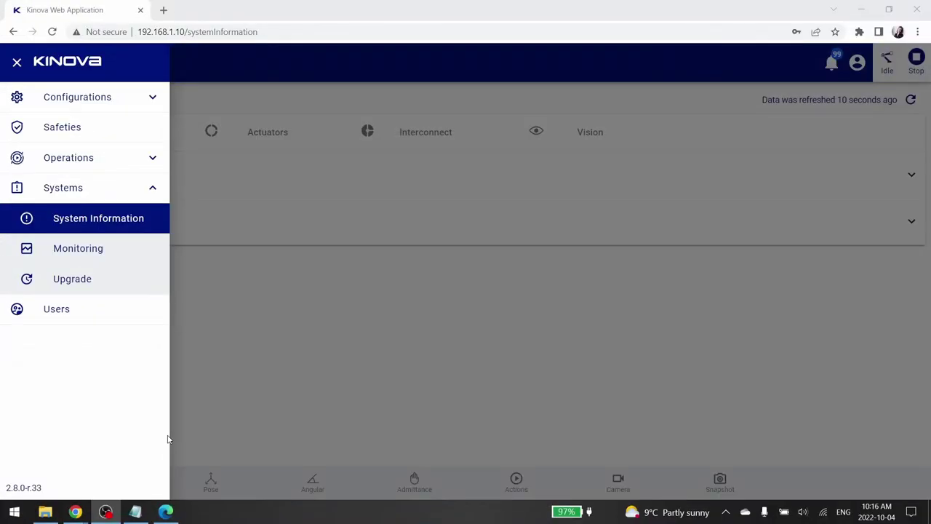
# - Open the Monitoring page and scroll through the Overview readings
pyautogui.click(80, 255)
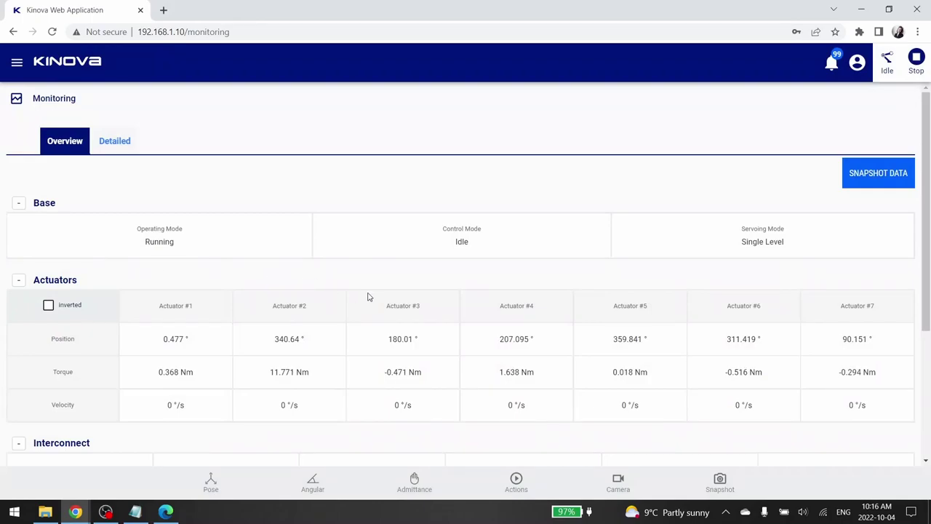
pyautogui.scroll(-2, 388, 304)
pyautogui.scroll(2, 388, 304)
pyautogui.scroll(-2, 320, 322)
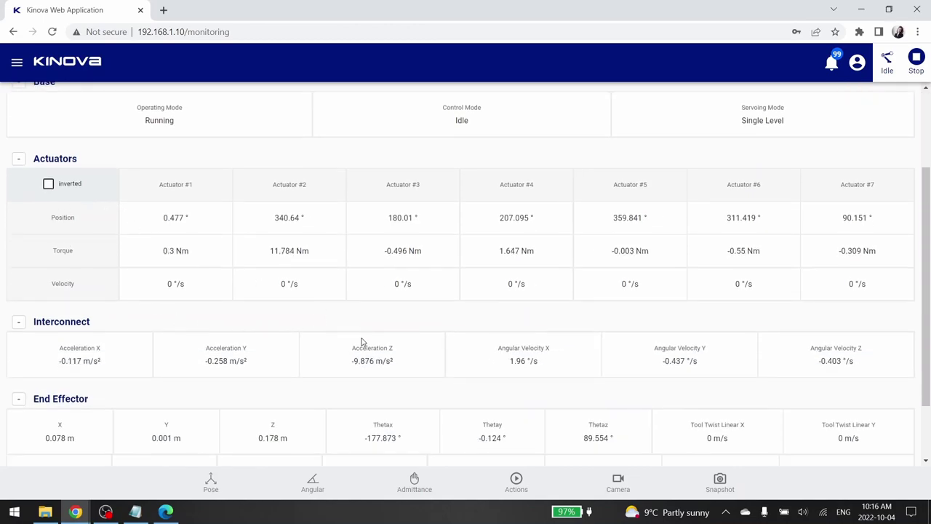
pyautogui.scroll(-2, 361, 342)
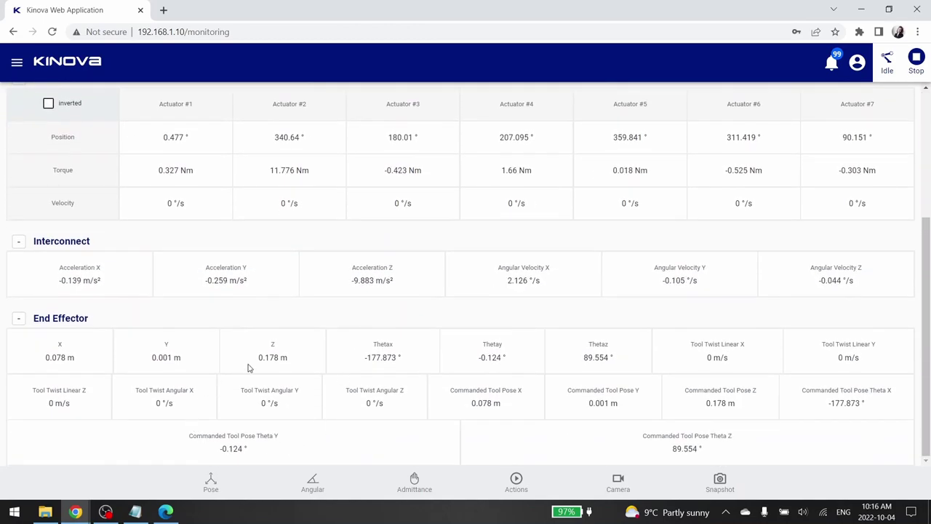
pyautogui.scroll(3, 400, 353)
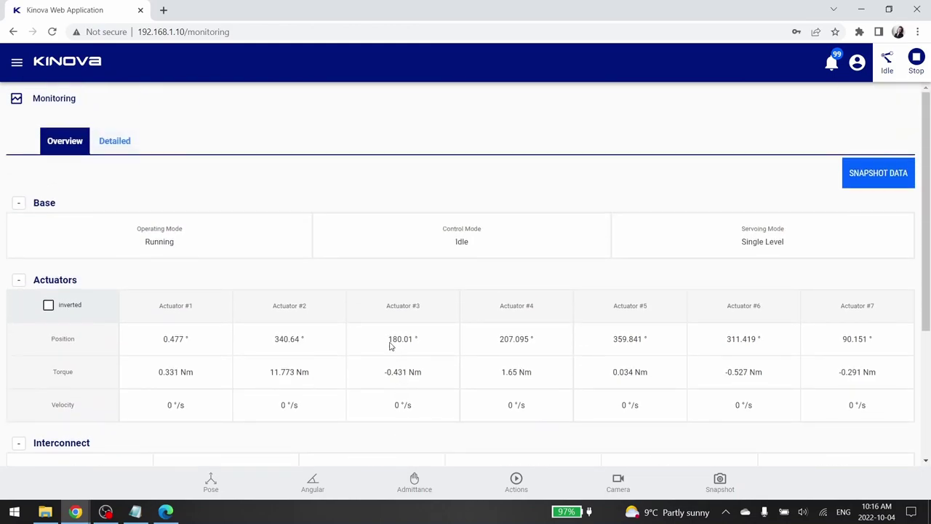
# - Compare Detailed and Overview data, download a snapshot, and switch back to Detailed
pyautogui.click(109, 142)
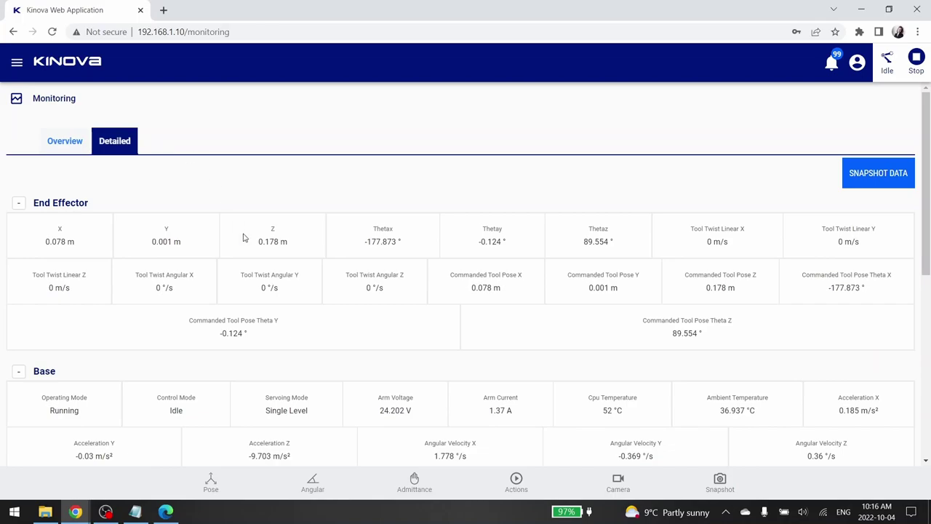
pyautogui.click(55, 149)
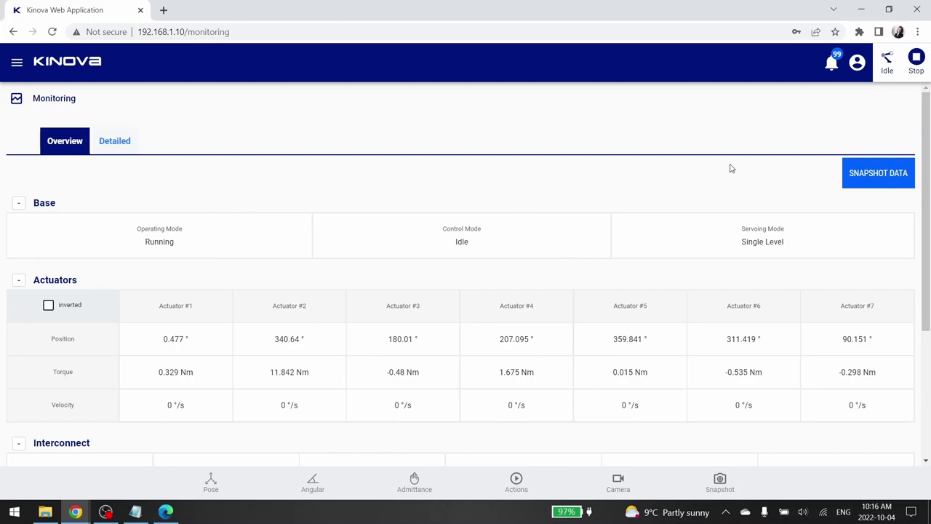
pyautogui.click(897, 168)
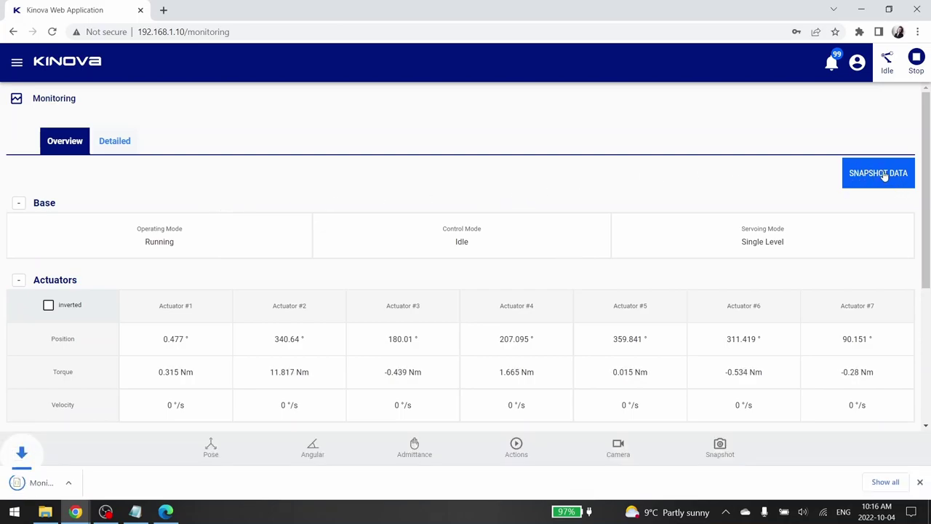
pyautogui.click(116, 142)
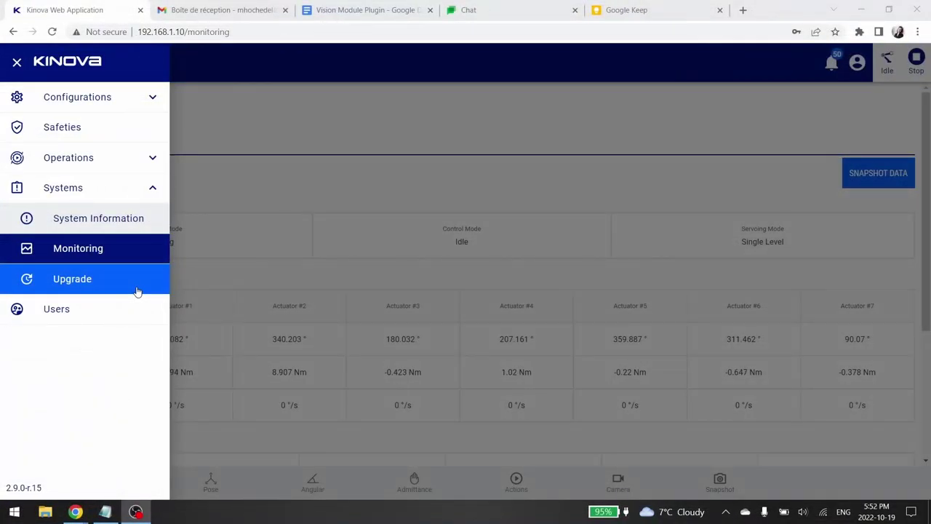
# - Open the Upgrade page showing Web App 2.8.0-r.33 and firmware bundle 2.2.0-r.51
pyautogui.click(137, 291)
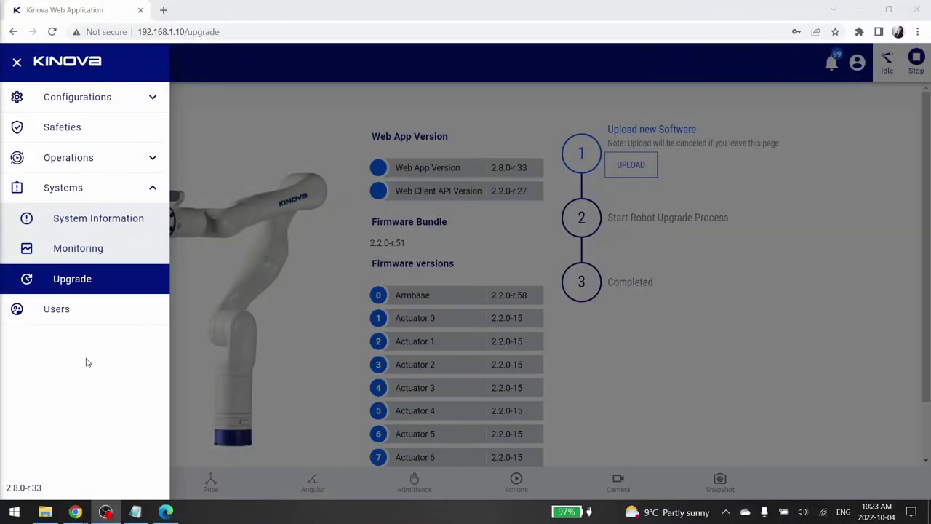
# - Open the Users page and glance at the signed-in account menu
pyautogui.click(67, 316)
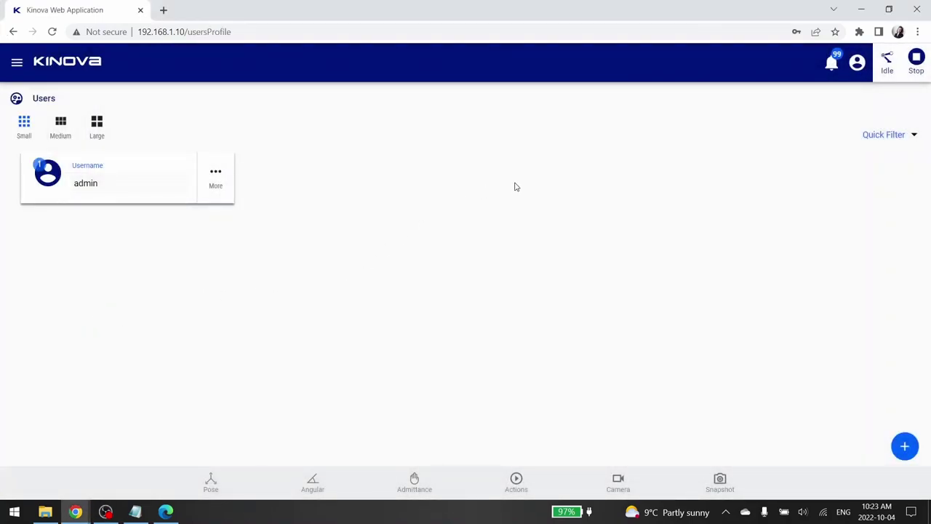
pyautogui.click(858, 63)
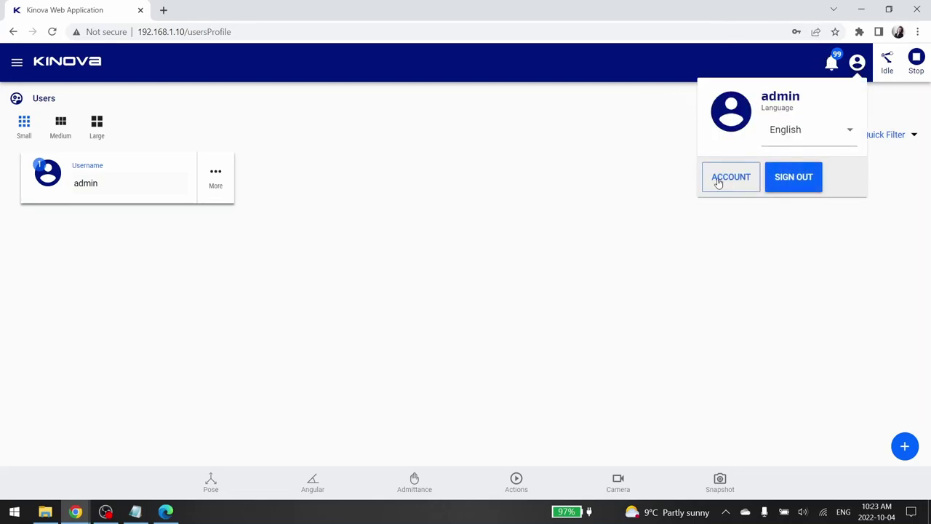
pyautogui.click(634, 308)
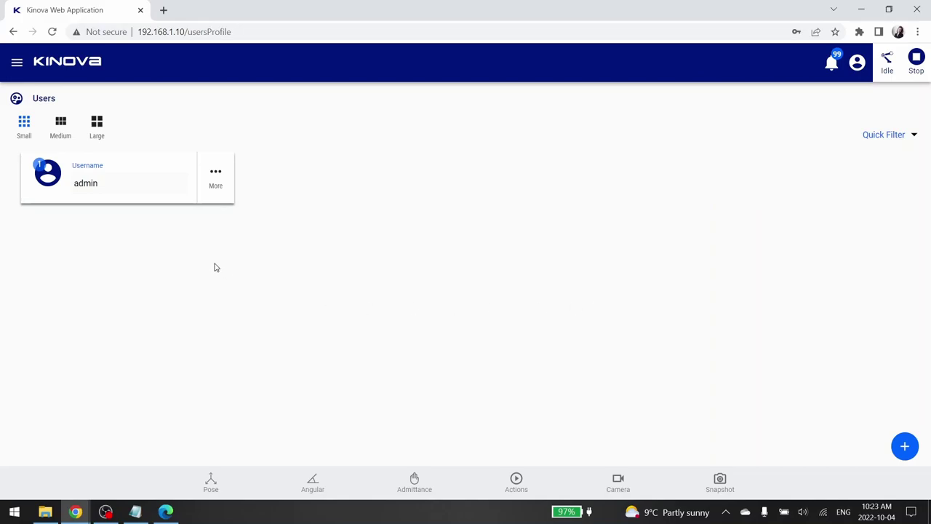
# - View the admin user's Edit profile, return to the users list, and start adding a user
pyautogui.click(219, 185)
pyautogui.click(201, 202)
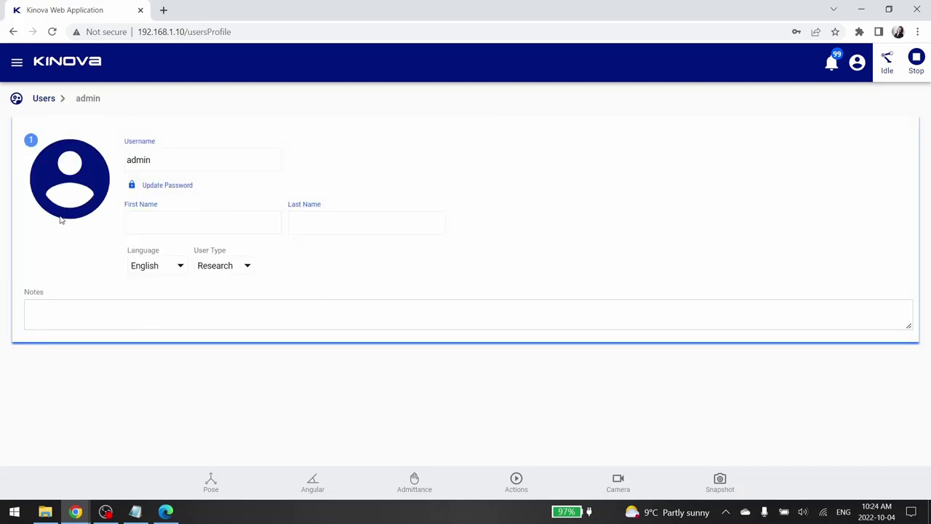
pyautogui.click(44, 98)
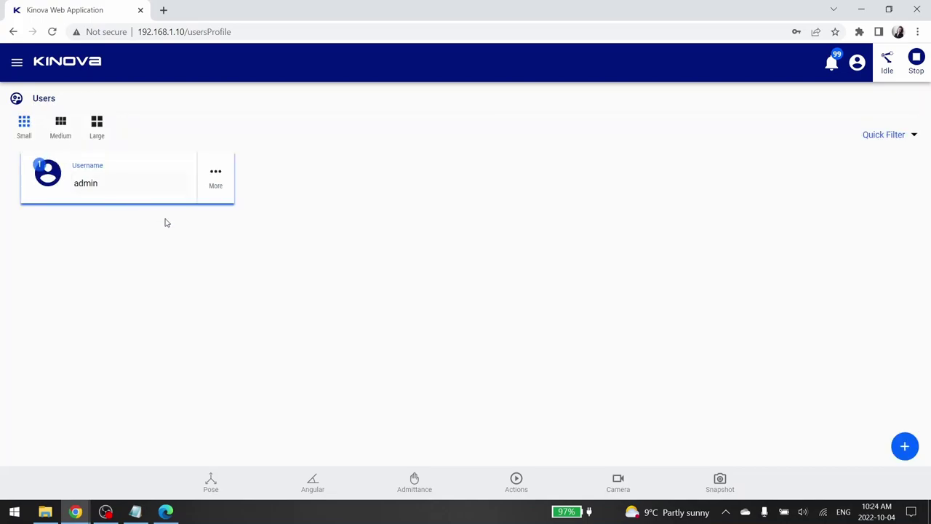
pyautogui.click(905, 446)
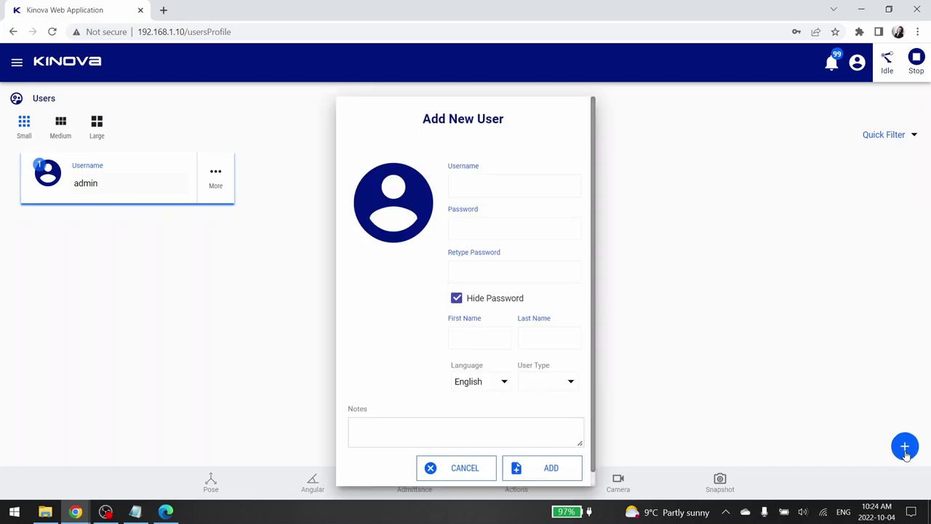
# - Cancel the empty Add New User form and cycle card sizes Medium, Large, back to Small
pyautogui.click(554, 474)
pyautogui.click(476, 482)
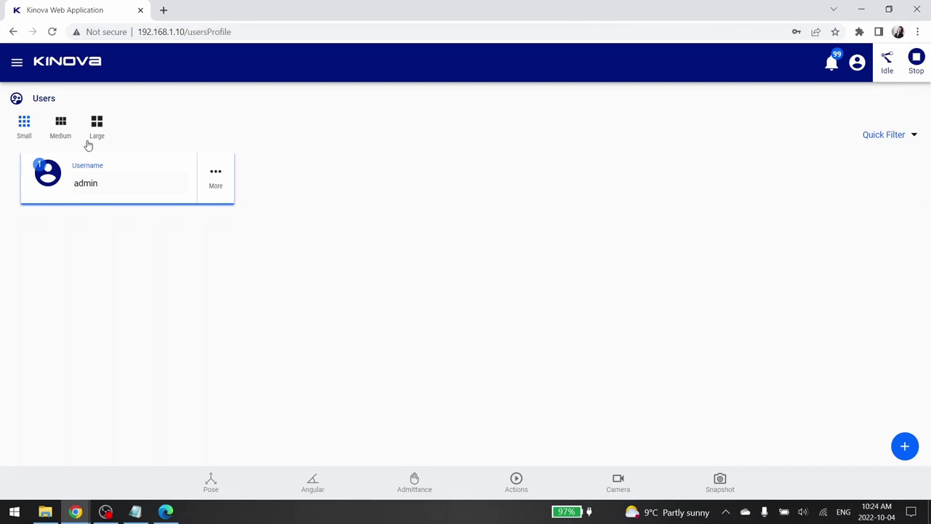
pyautogui.click(62, 127)
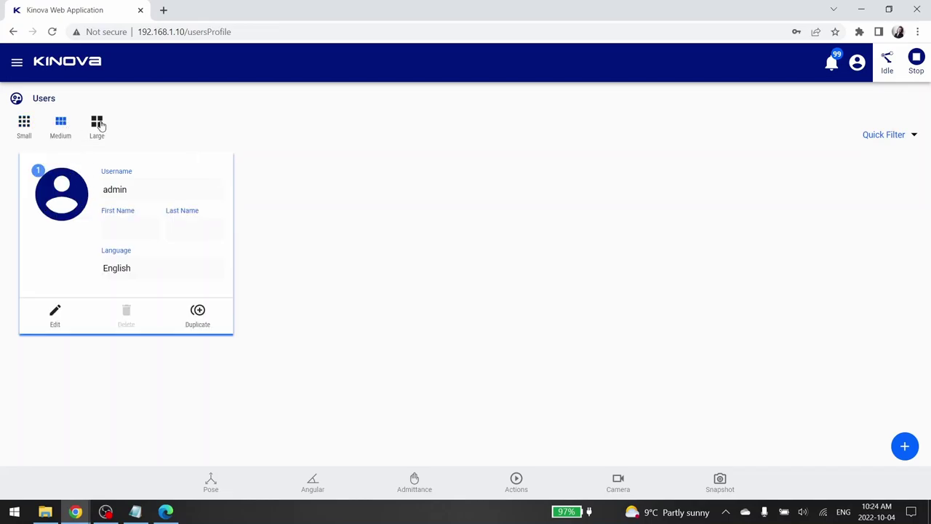
pyautogui.click(99, 124)
pyautogui.click(61, 125)
pyautogui.click(22, 125)
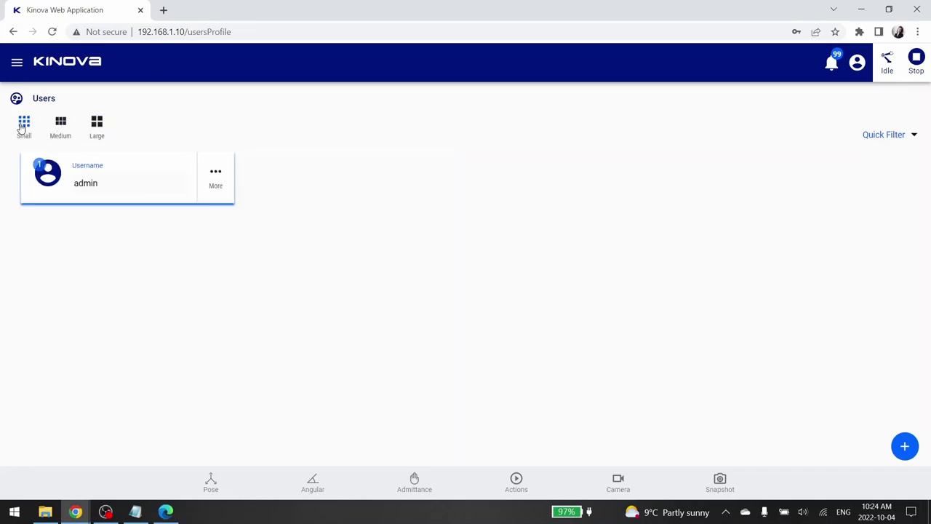